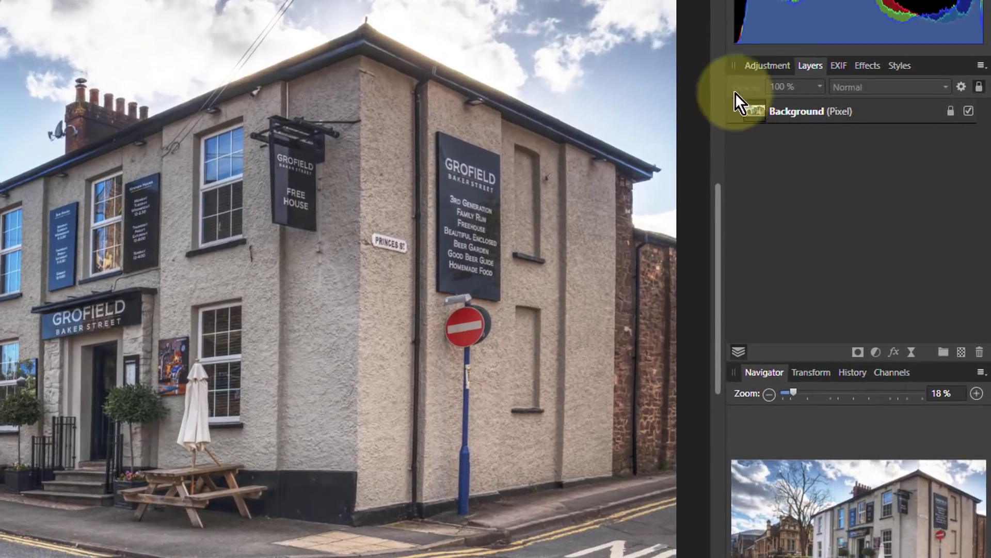
Add a Curves adjustment, move it to the top of the stack, and pull the midpoint down.
left_click(839, 188)
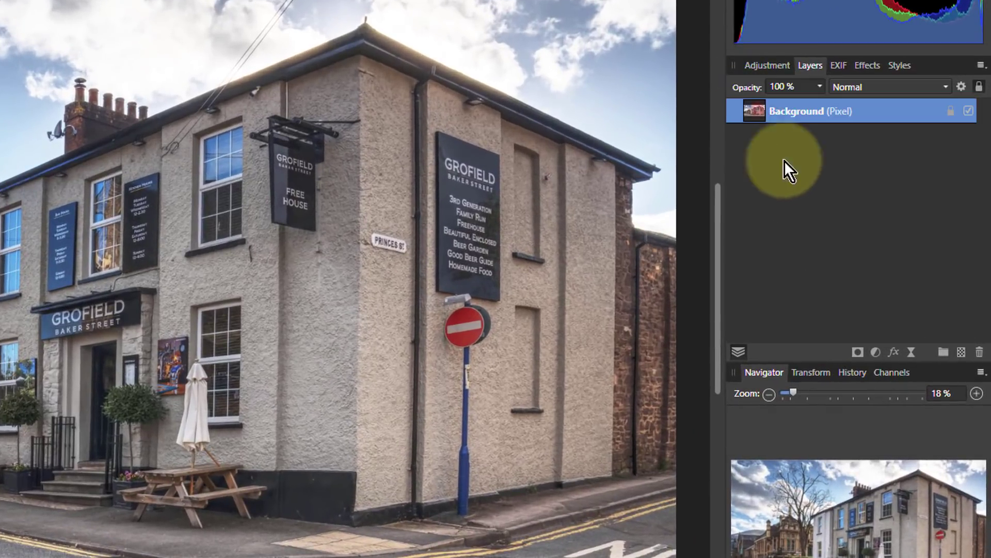
left_click(876, 352)
left_click(846, 154)
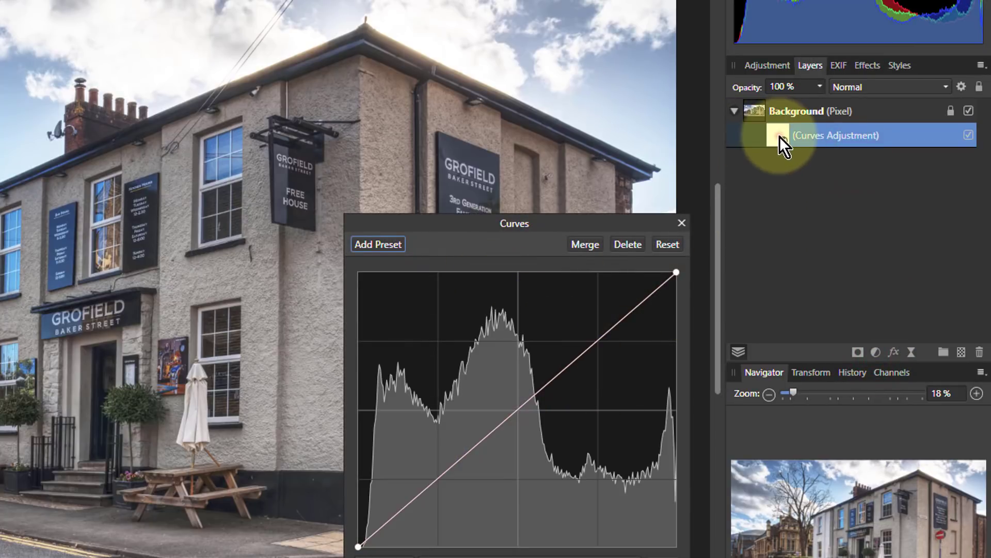
left_click_drag(780, 137, 773, 102)
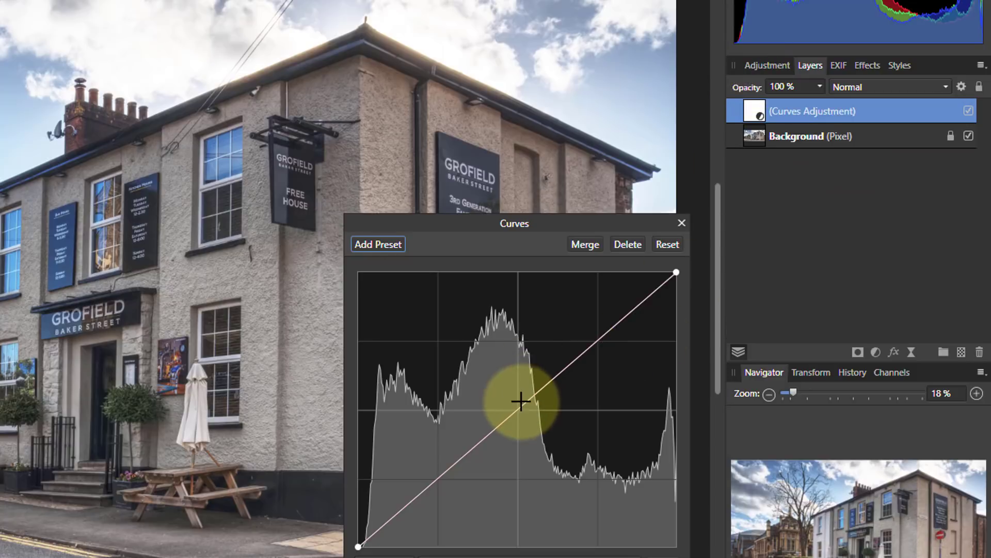
left_click_drag(521, 401, 545, 420)
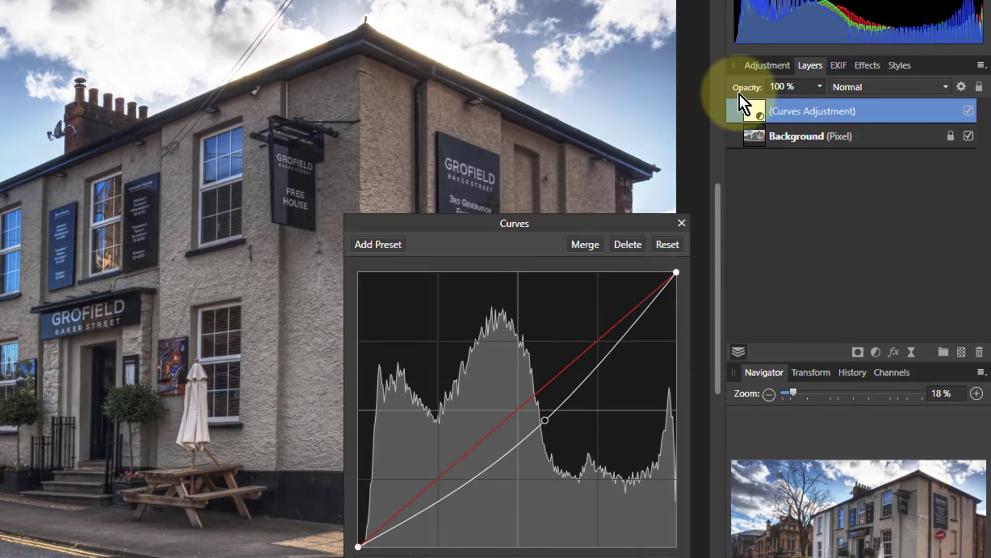
Add a Black & White adjustment, review its Assistant defaults, and drag it out of Curves to the top.
left_click(875, 353)
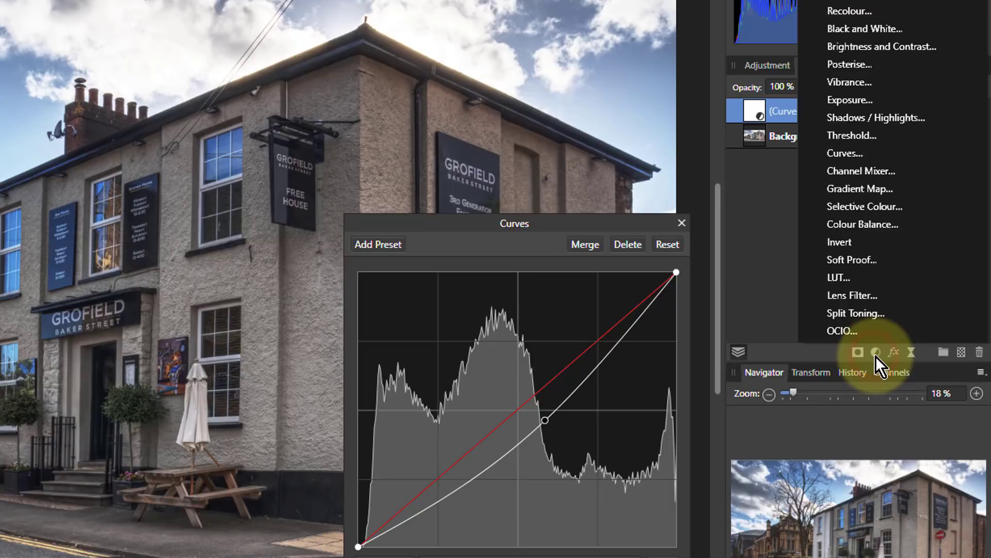
left_click(869, 26)
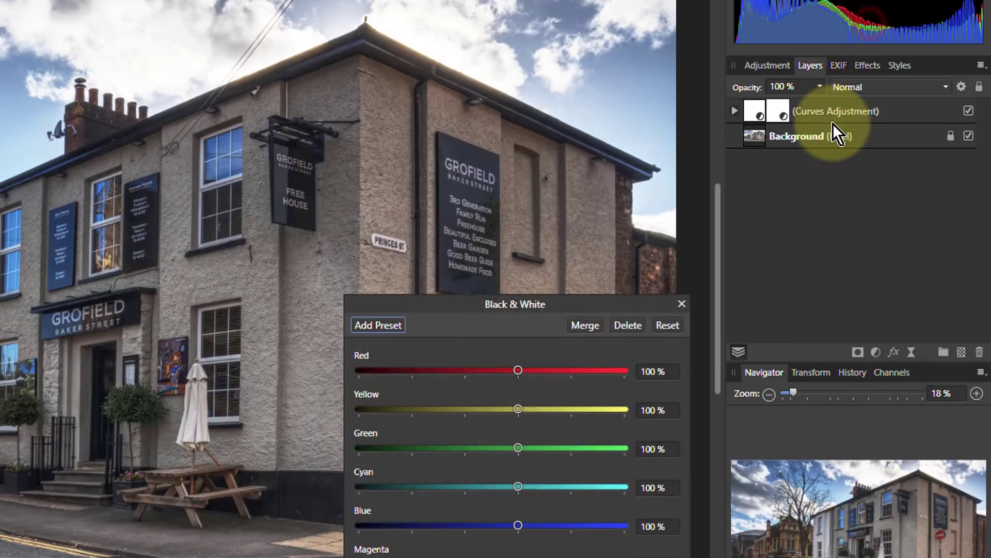
left_click(733, 112)
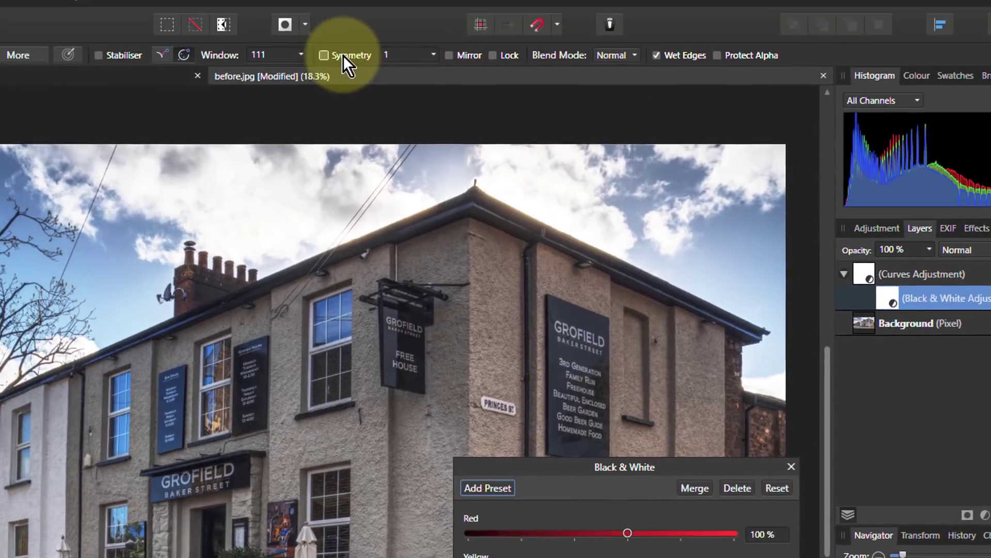
left_click(610, 25)
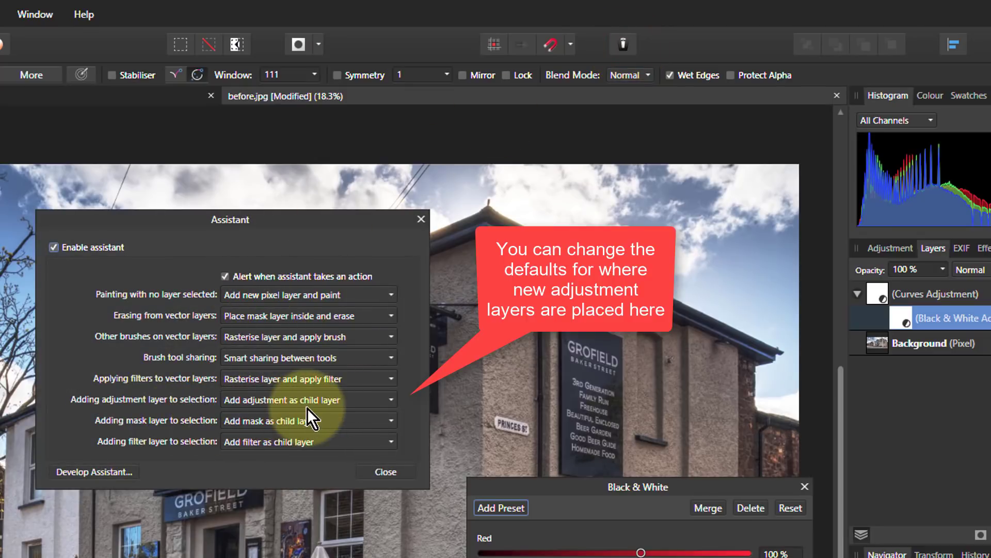
left_click(422, 220)
left_click_drag(905, 316, 899, 288)
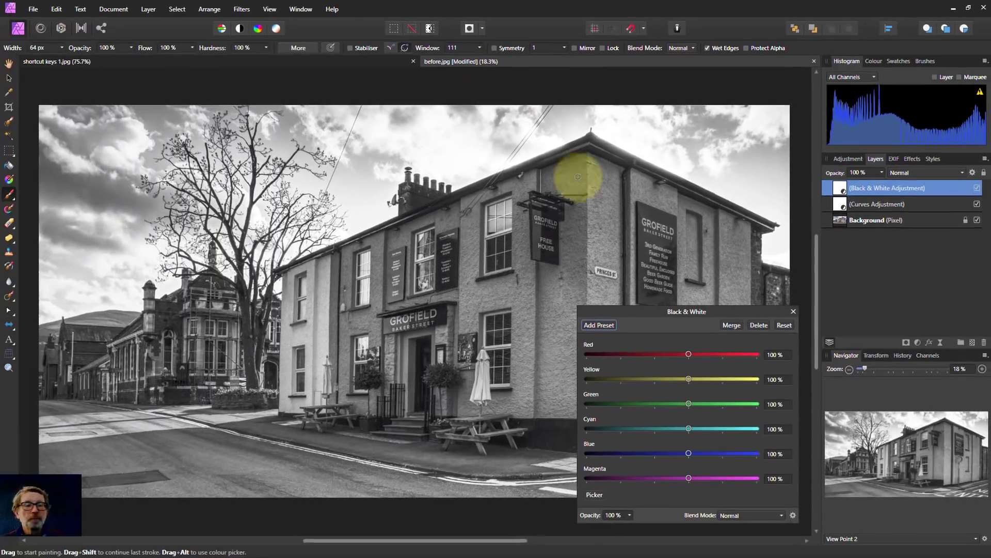
Close the Black & White settings and deselect all layers with Select > Deselect Layers.
left_click(793, 311)
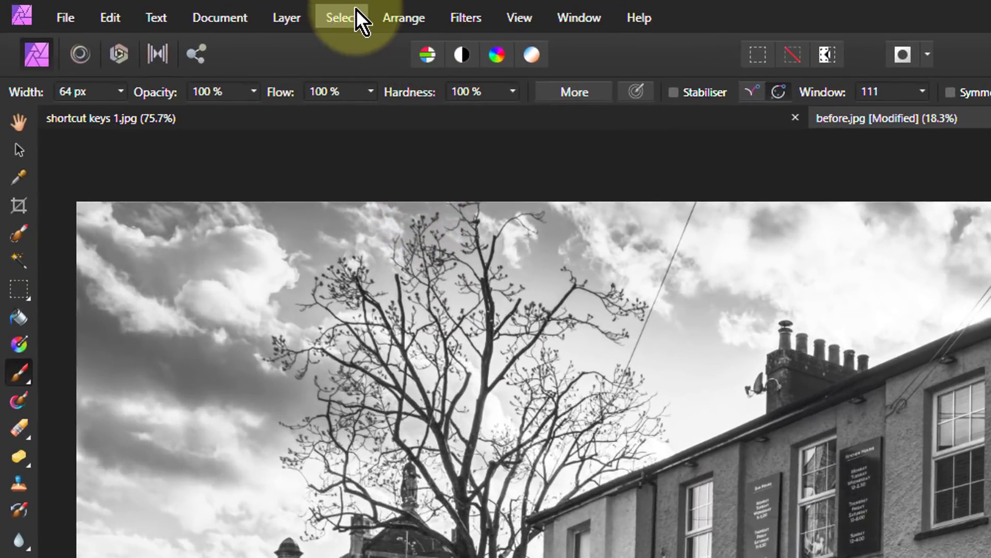
left_click(330, 10)
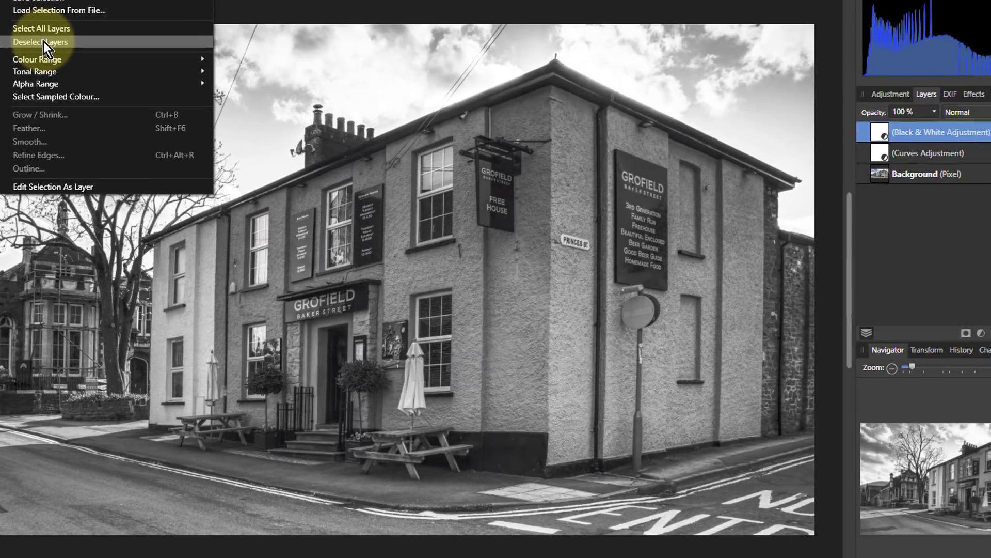
left_click(43, 41)
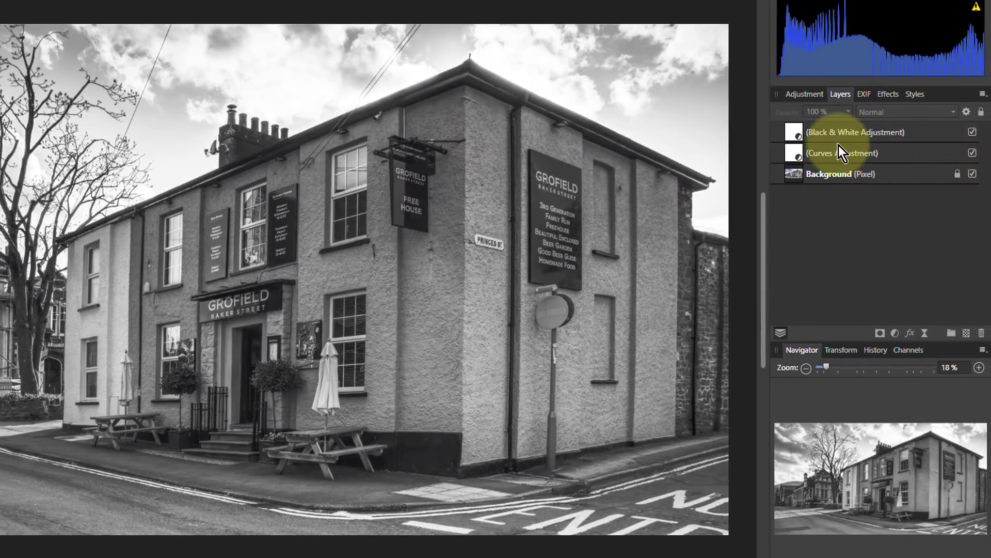
Delete the Black & White and Curves adjustment layers.
left_click(837, 139)
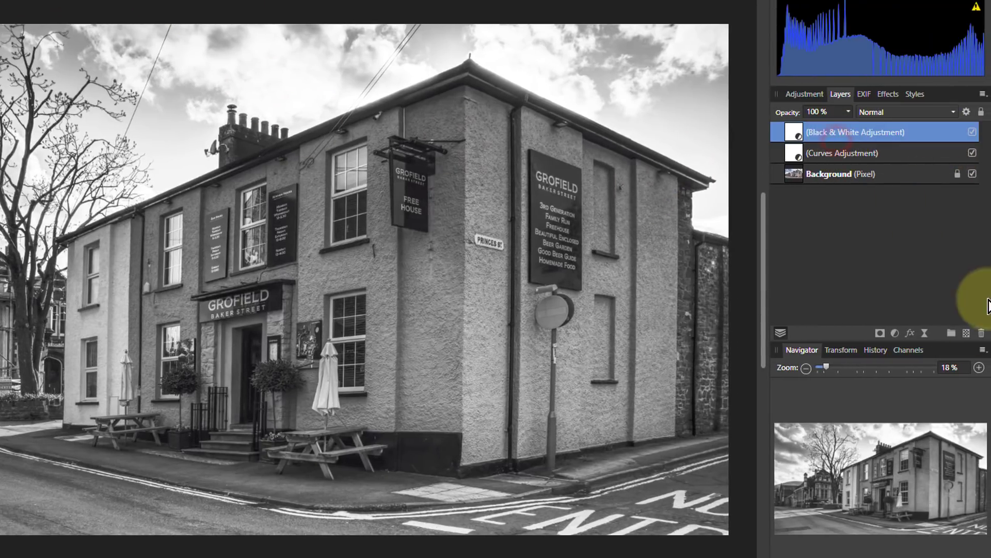
left_click(981, 333)
left_click(981, 333)
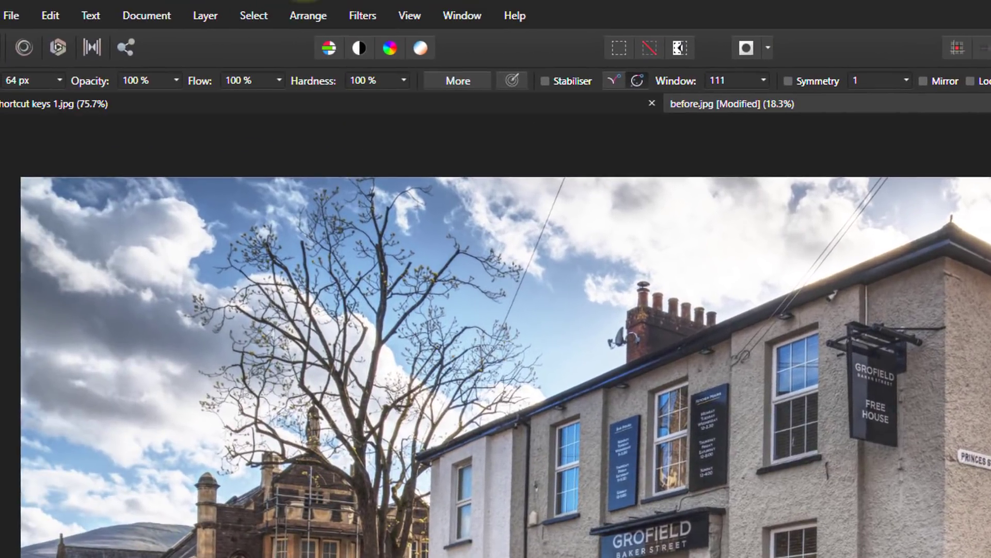
In Preferences, show the Photo persona's Select keyboard shortcuts, scrolled down to Deselect Layers.
left_click(51, 16)
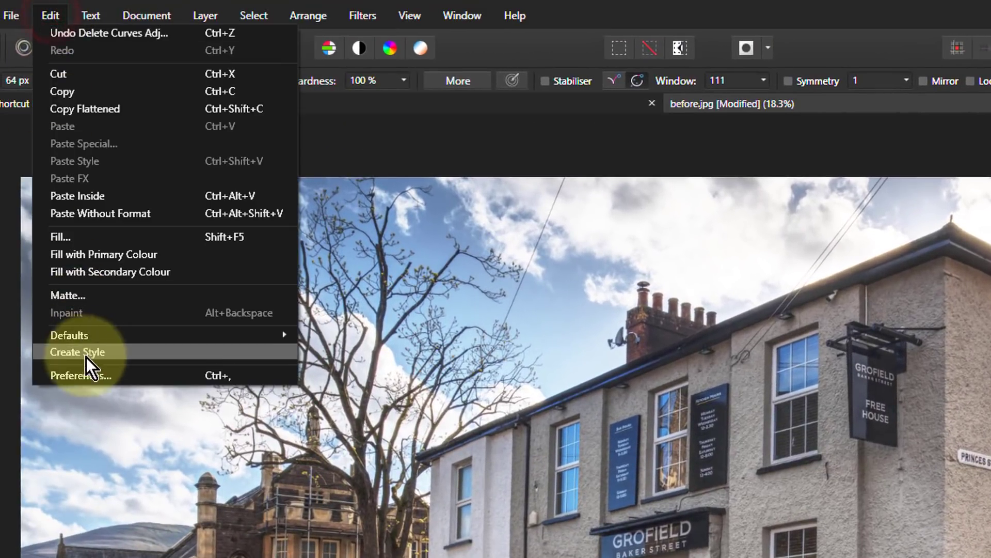
left_click(89, 373)
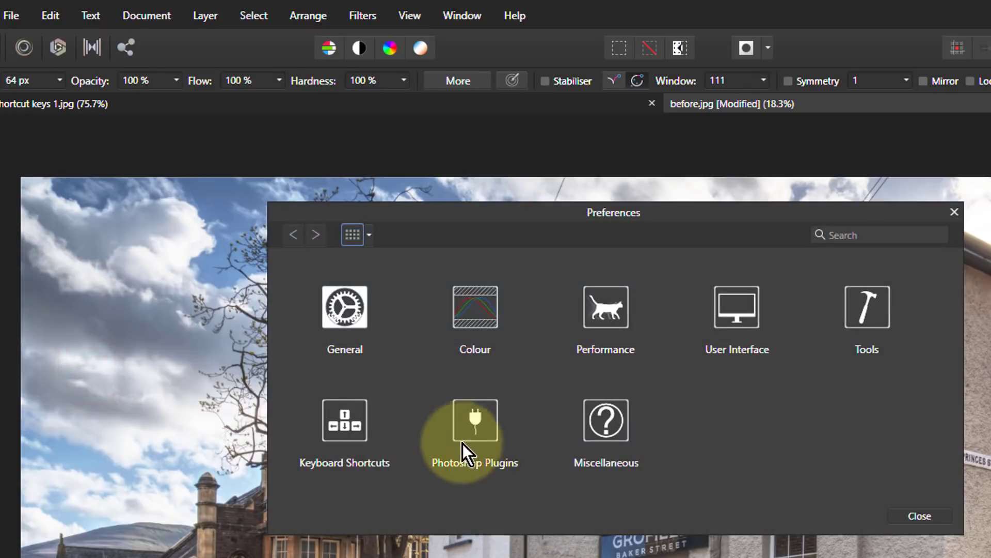
left_click(352, 419)
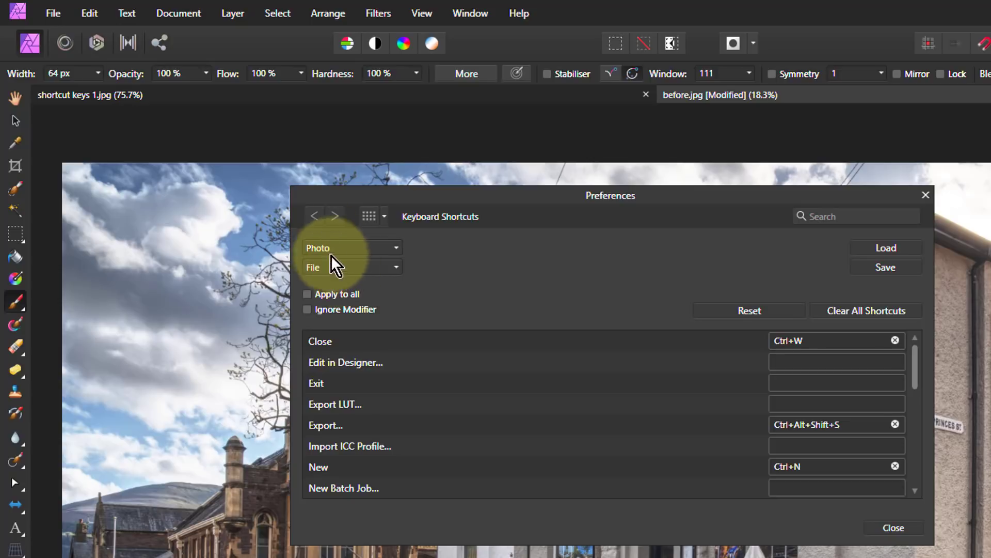
left_click(317, 249)
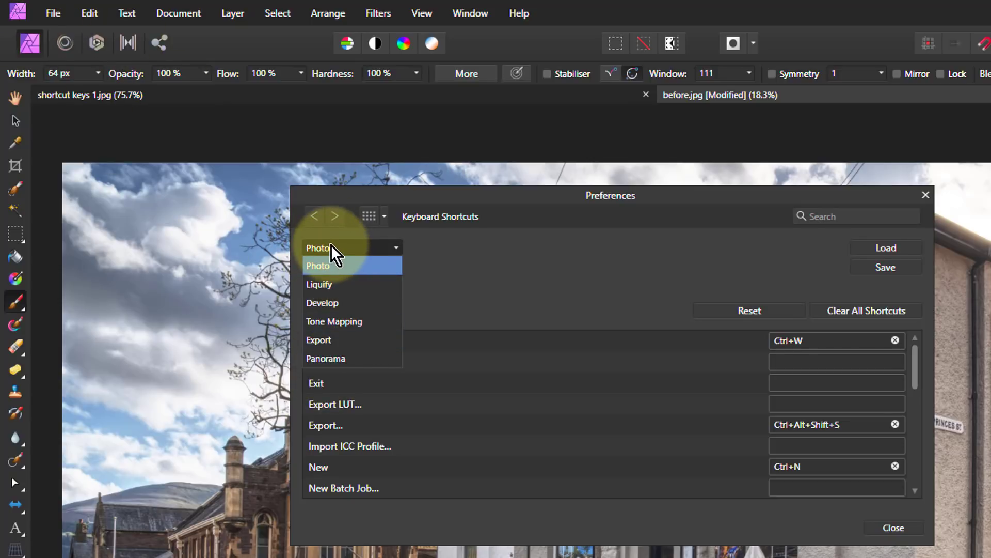
left_click(335, 261)
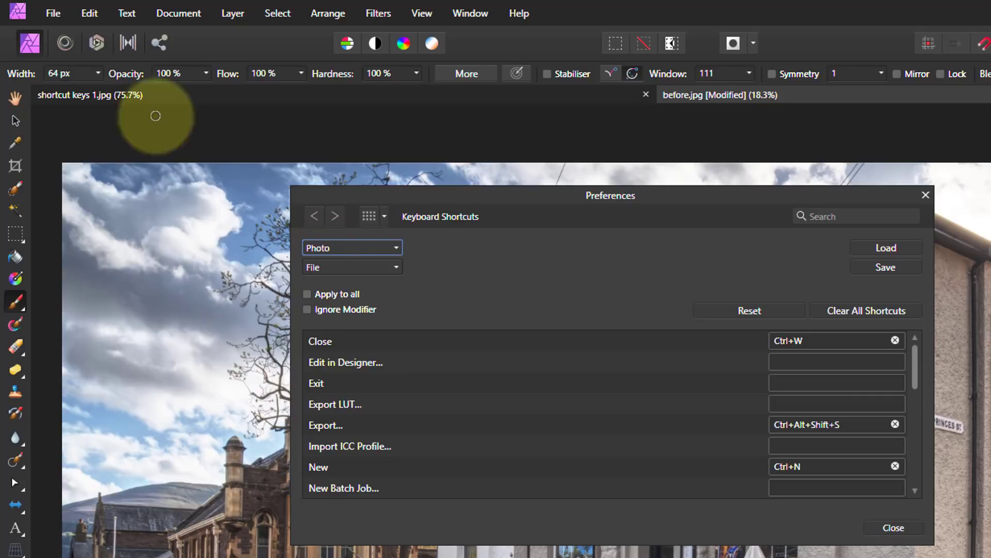
left_click(344, 268)
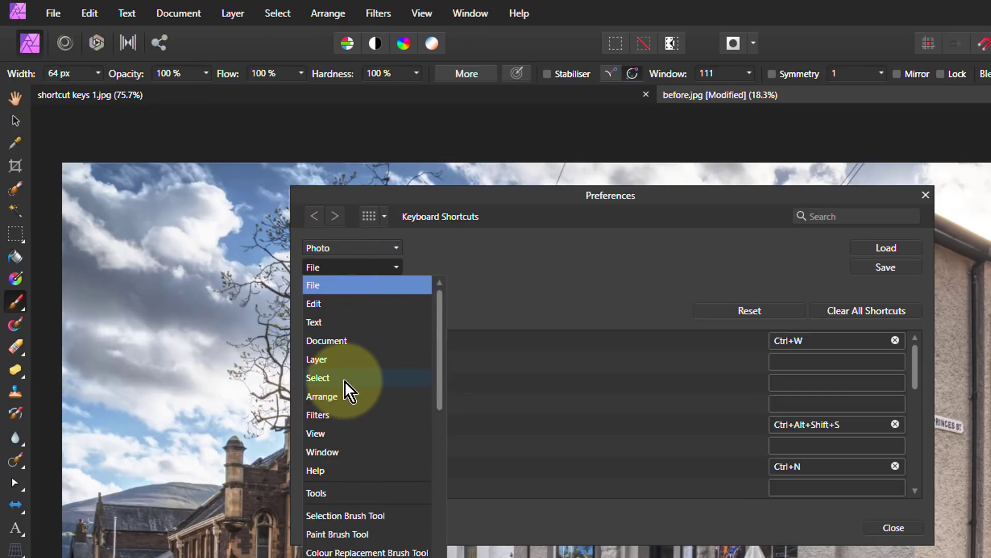
left_click(319, 378)
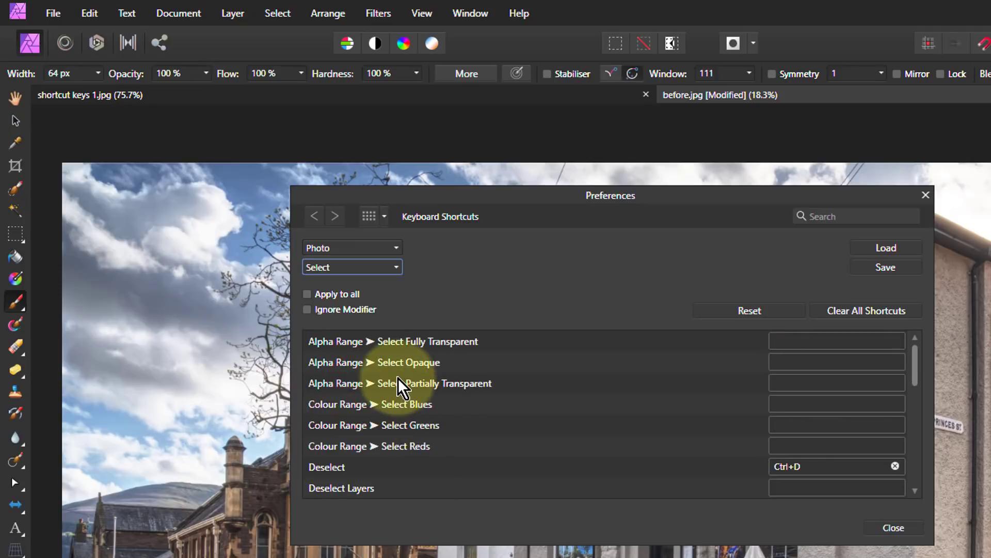
scroll(424, 467, "down", 1)
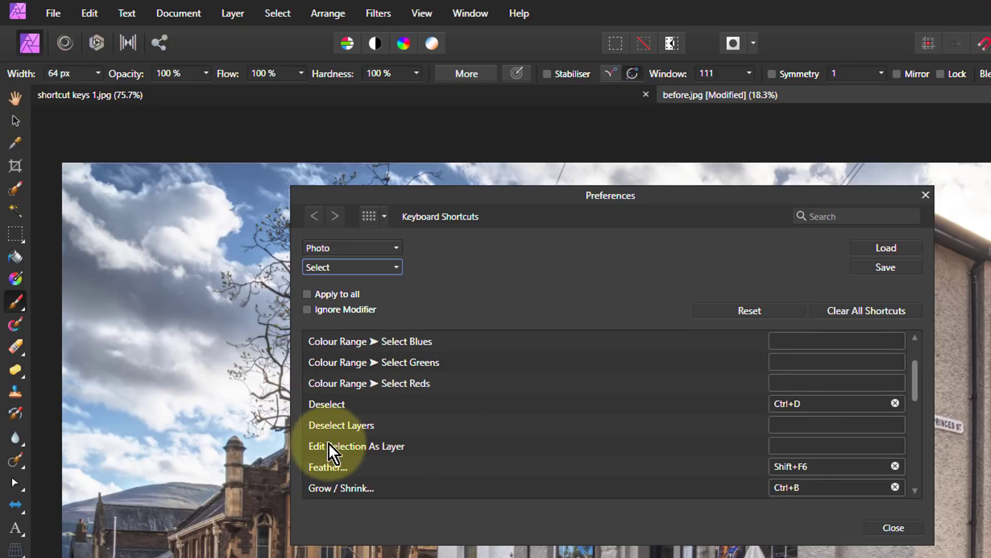
Assign Ctrl+Alt+D as the Deselect Layers shortcut.
left_click(777, 424)
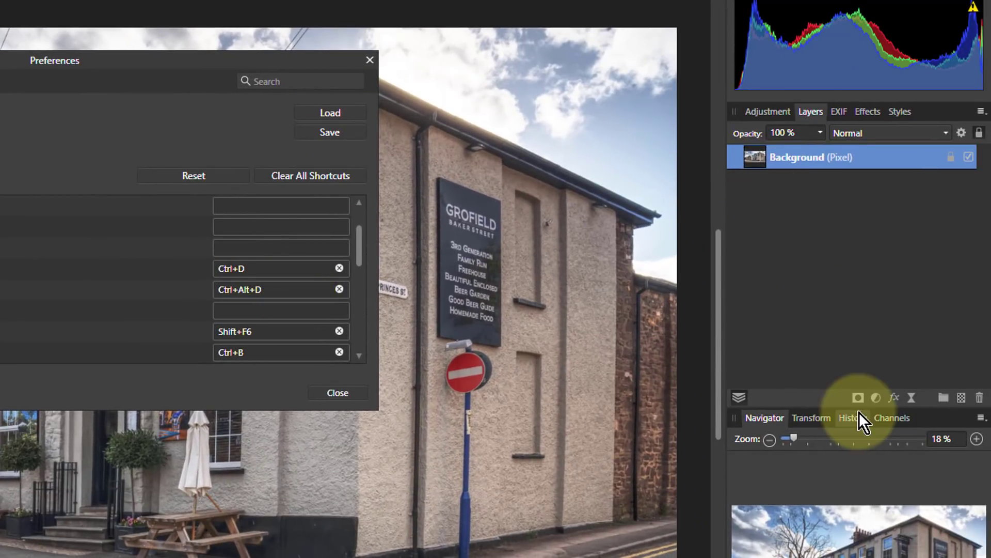
left_click(875, 396)
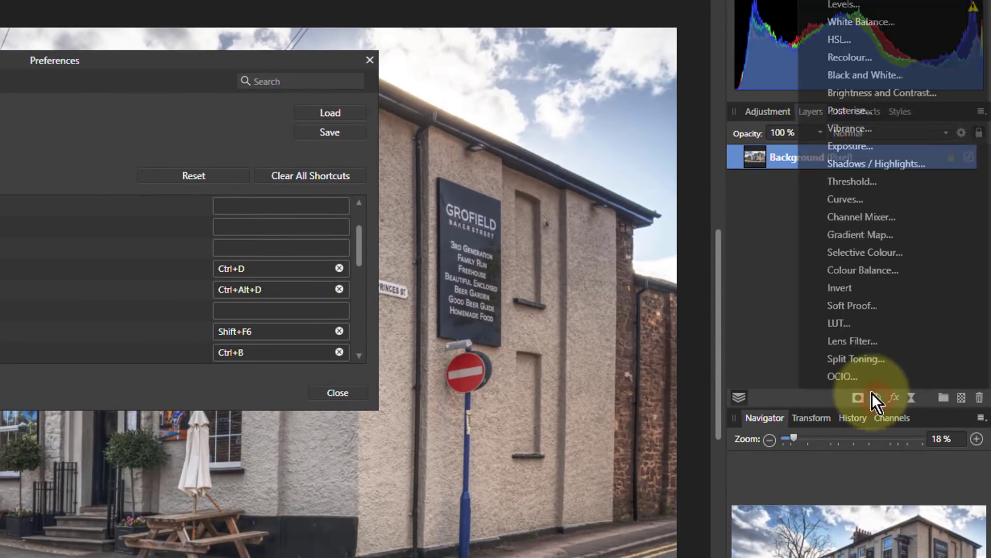
left_click(851, 198)
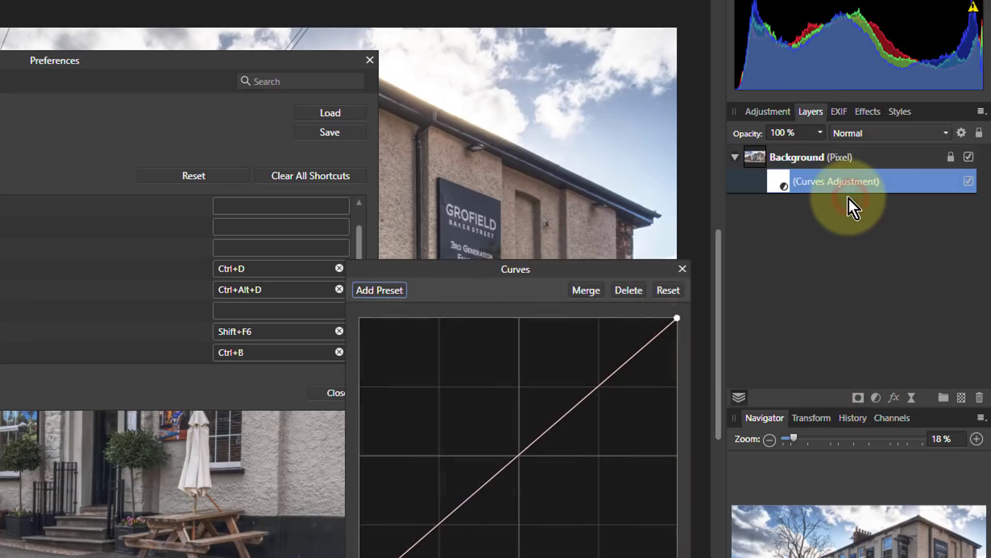
left_click(780, 182)
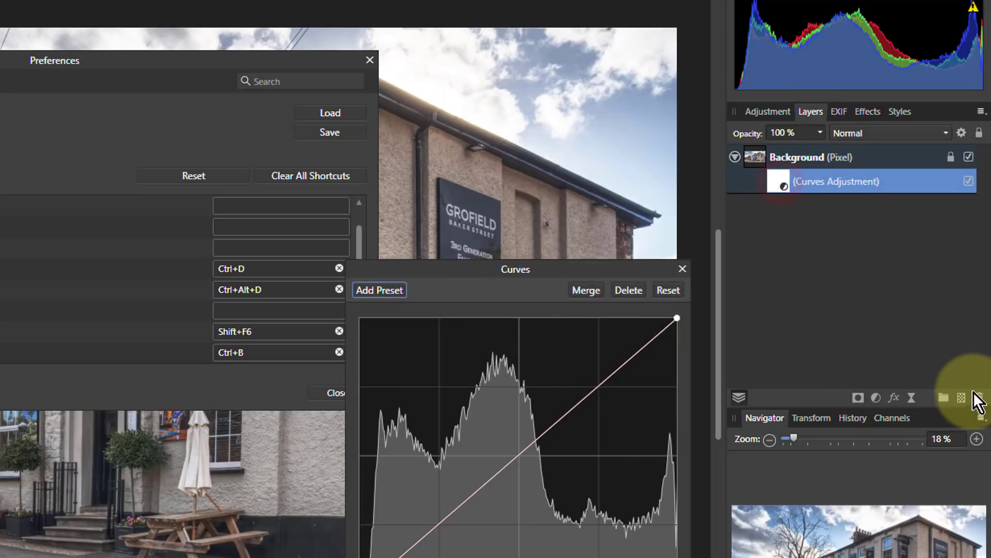
left_click(976, 396)
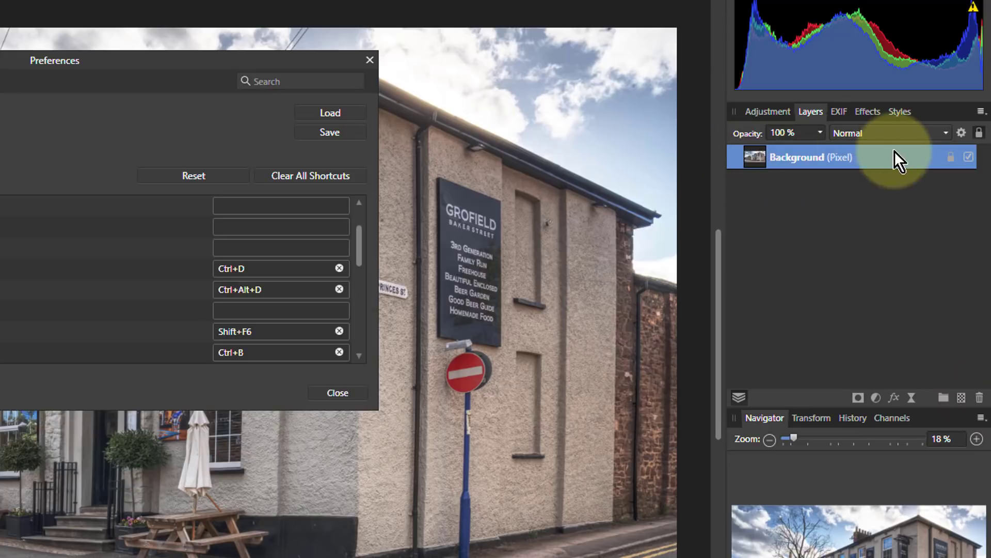
left_click(940, 268)
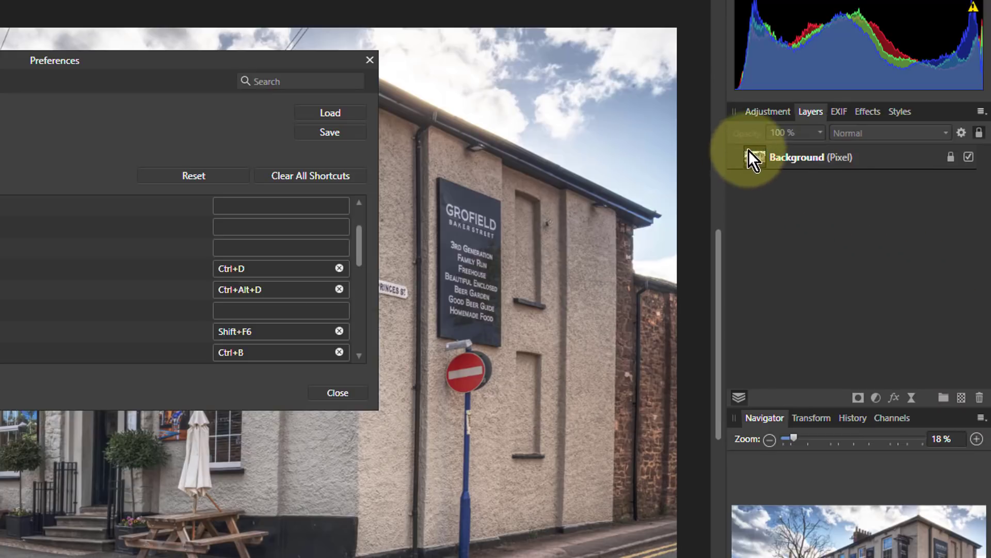
left_click(876, 396)
left_click(831, 196)
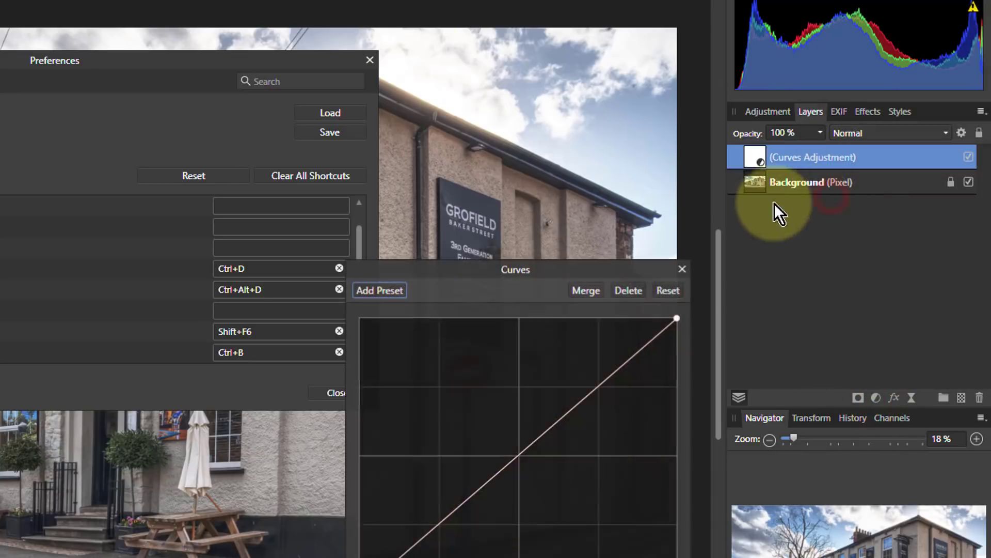
left_click(683, 268)
key("Delete")
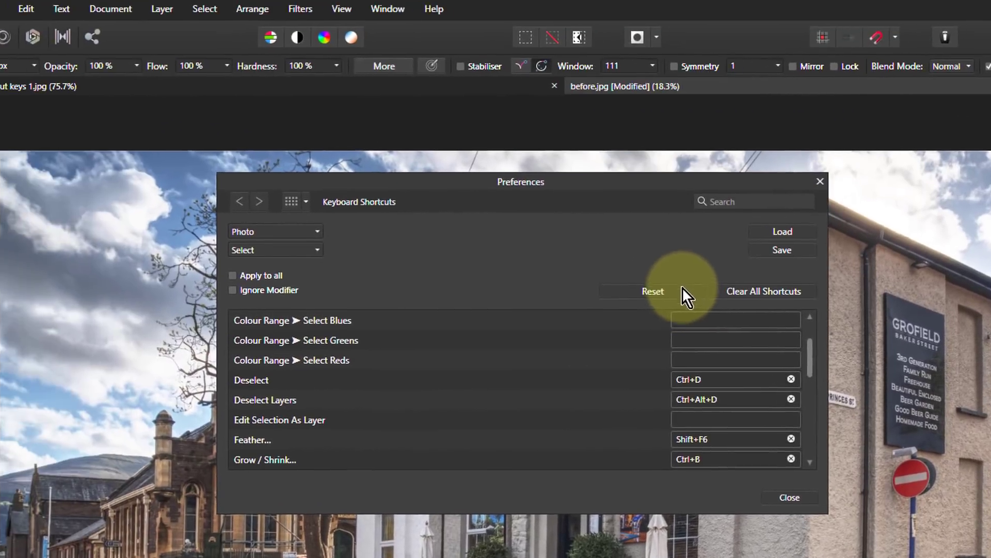
Switch to the File shortcuts and change Export from Ctrl+Alt+Shift+S to Alt+X.
left_click_drag(372, 179, 499, 182)
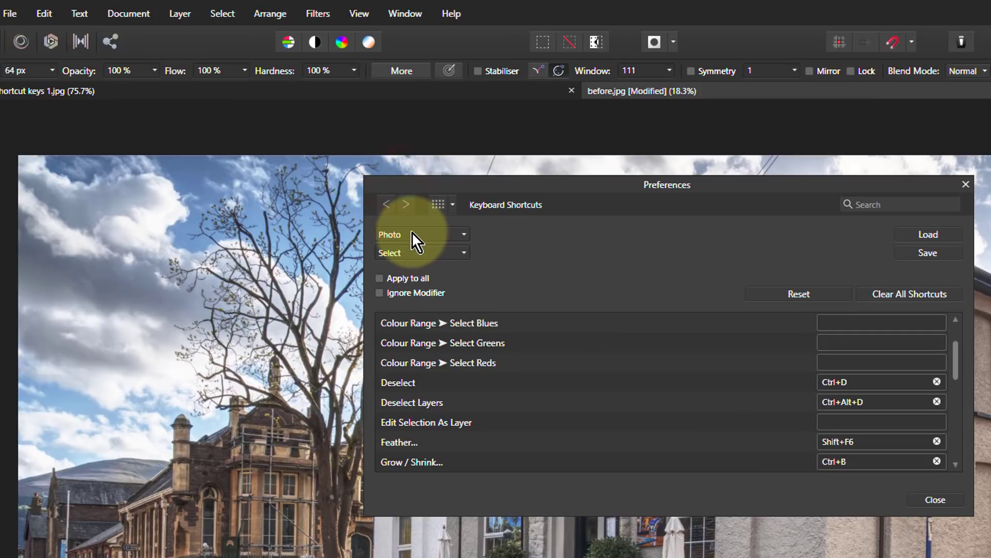
left_click(414, 249)
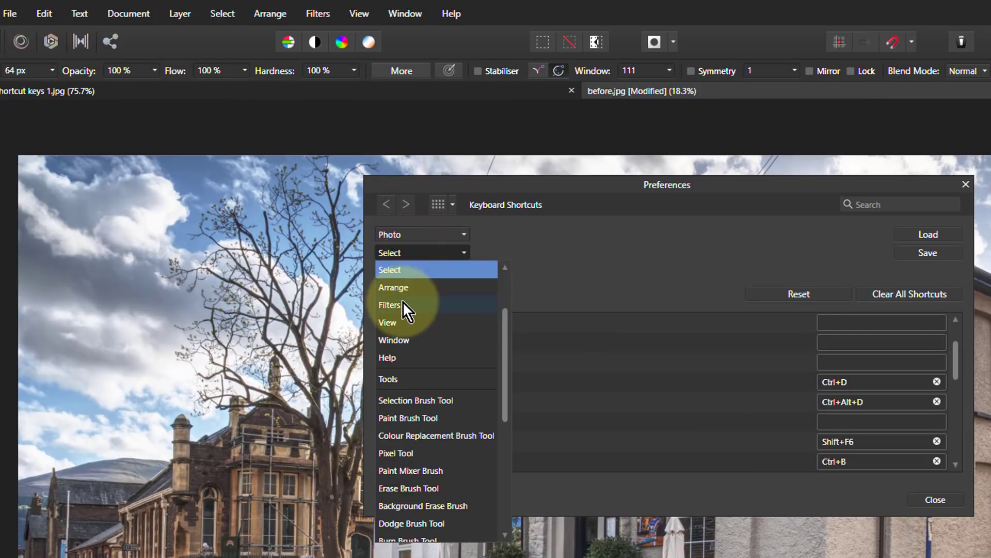
scroll(401, 284, "up", 3)
left_click(396, 271)
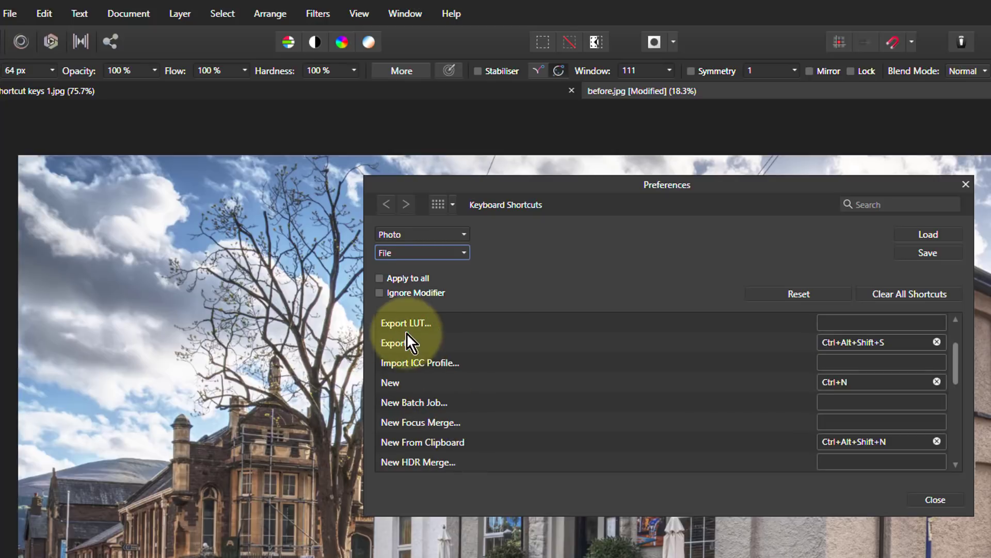
left_click(11, 15)
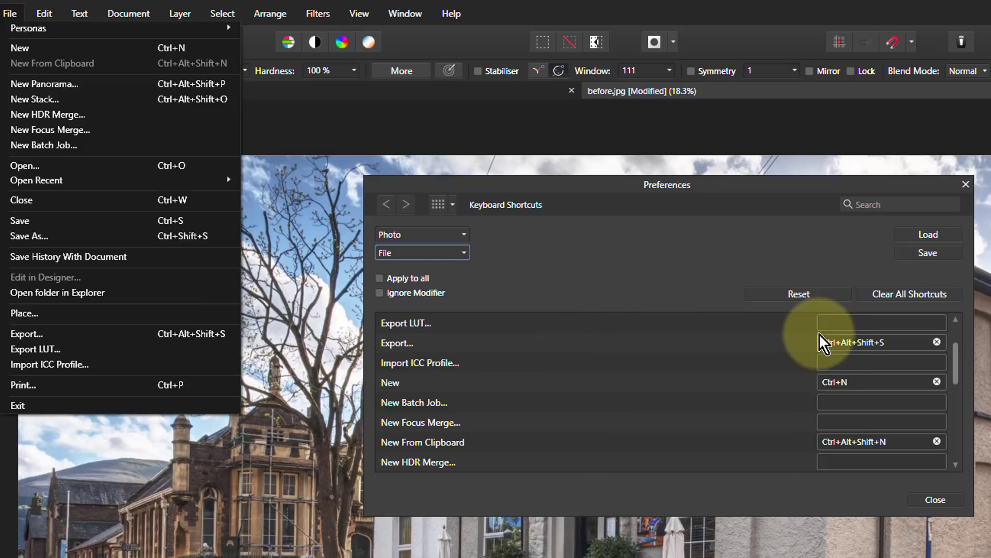
left_click(848, 350)
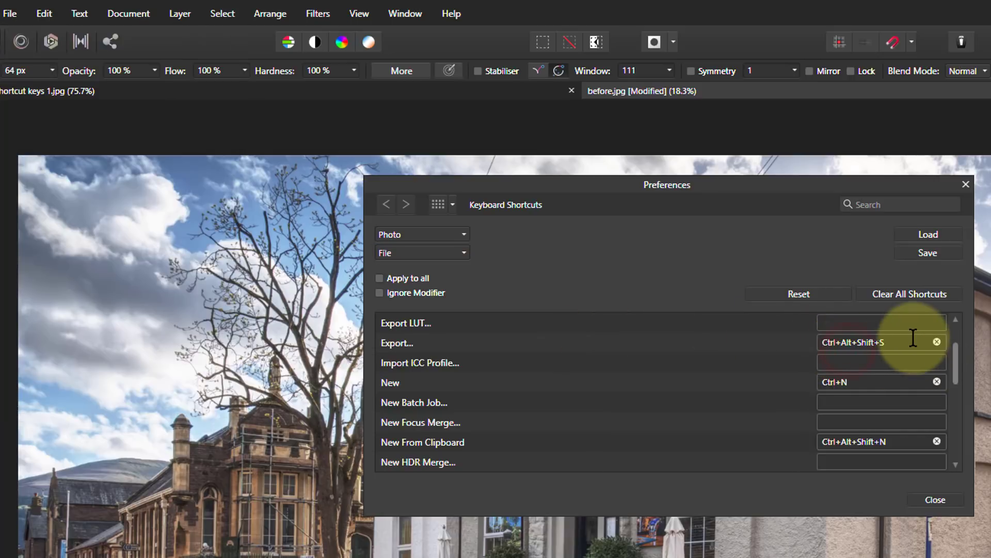
key("alt+x")
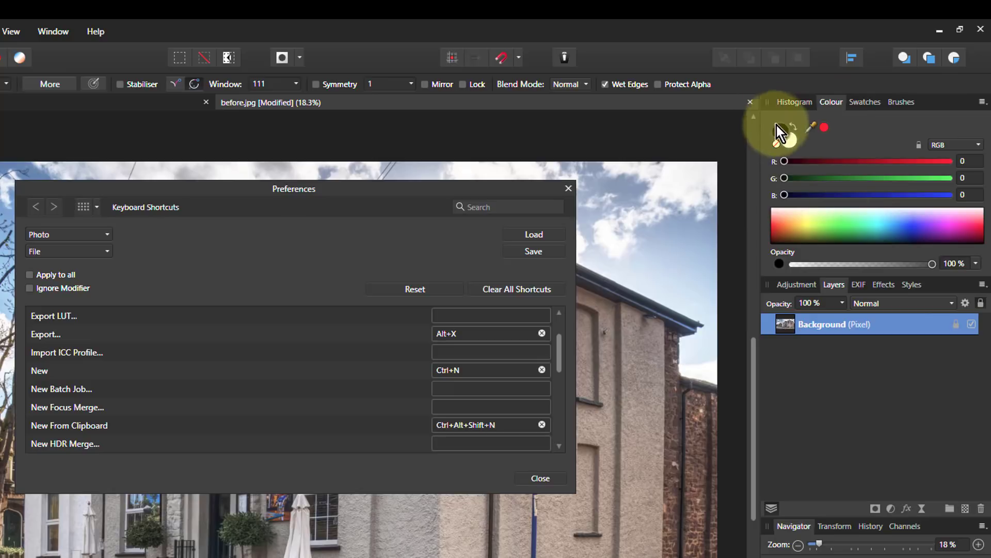
Set the primary colour to yellow and the secondary colour to pink (R245 G0 B213).
left_click(816, 230)
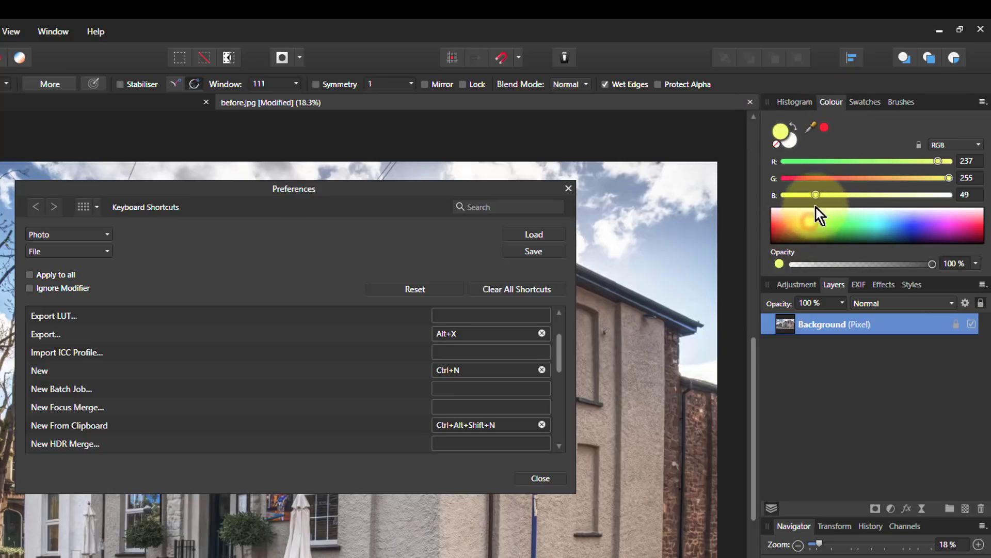
left_click(792, 140)
left_click(953, 229)
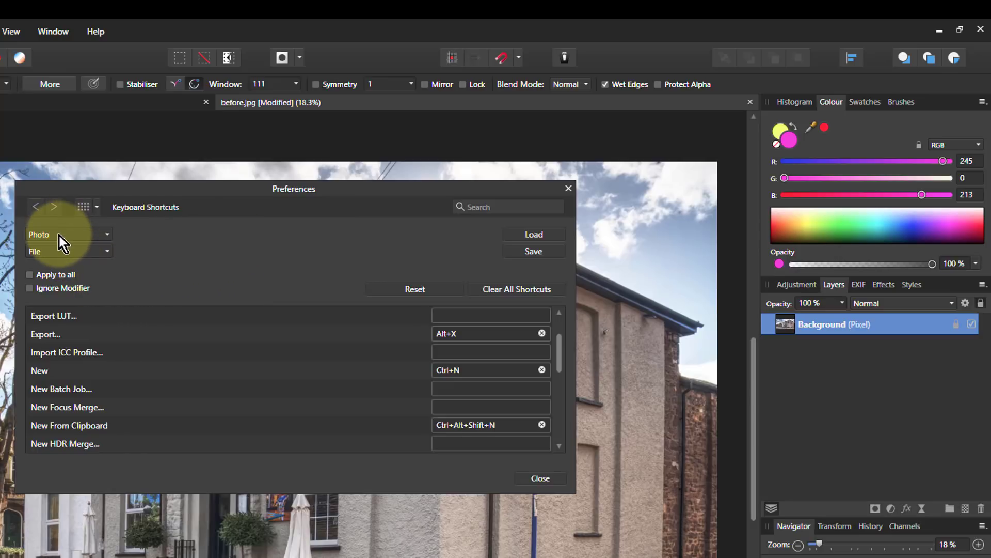
Show the Miscellaneous shortcuts, assign D to Set Fill to Black and White, and test it.
left_click(59, 254)
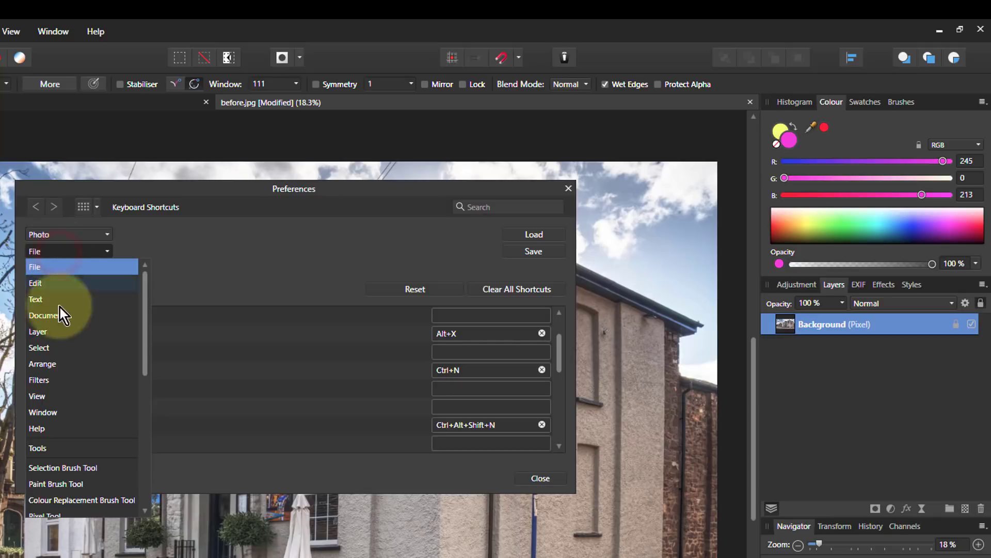
scroll(92, 397, "down", 10)
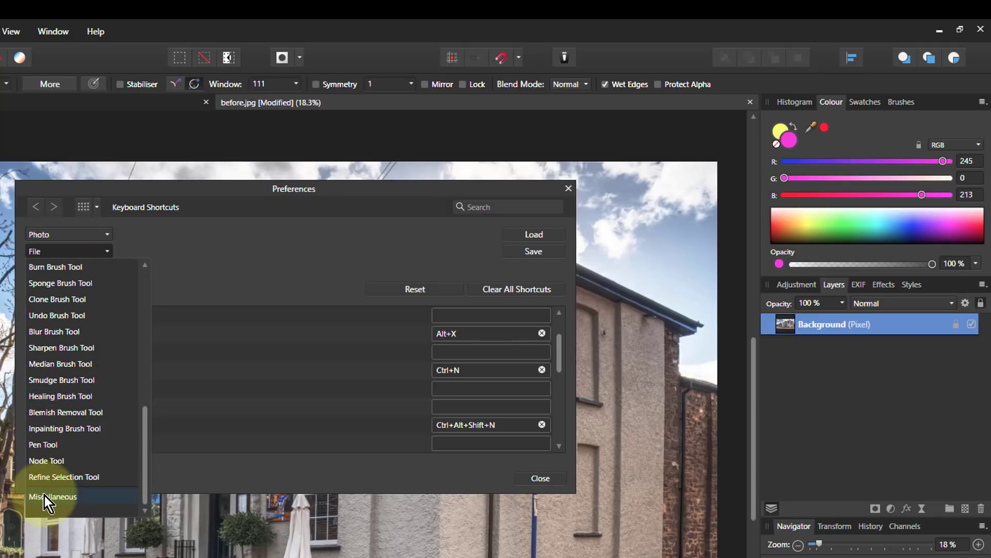
left_click(43, 496)
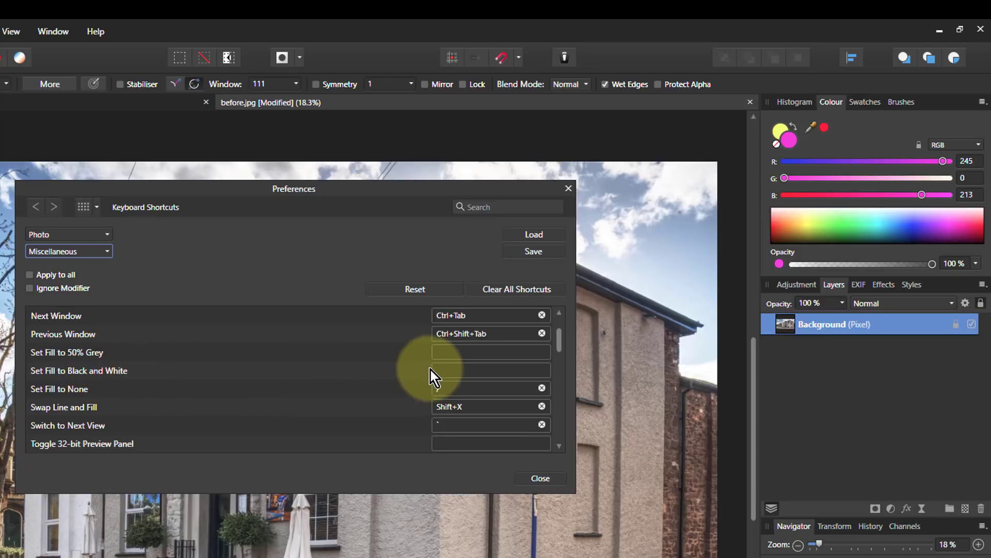
left_click(458, 370)
key("d")
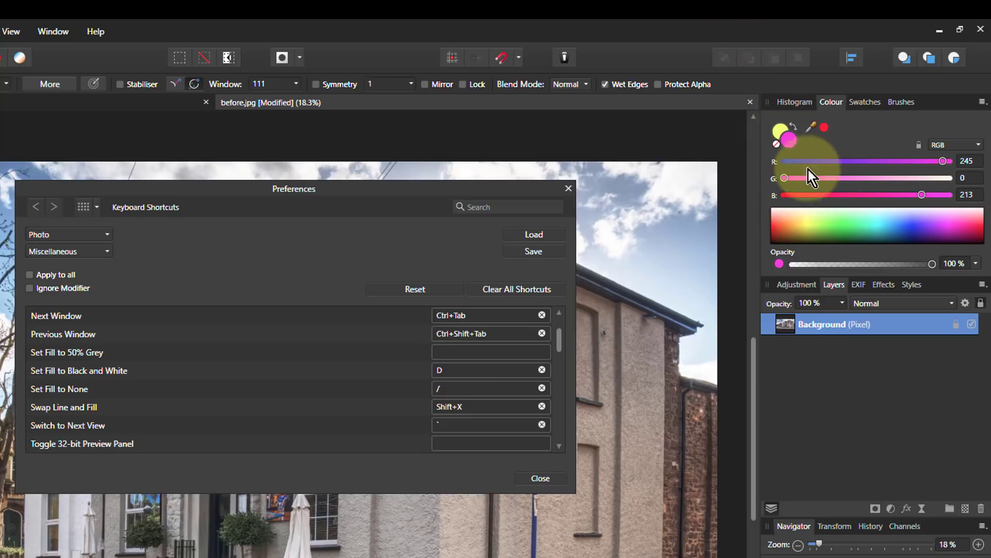
key("d")
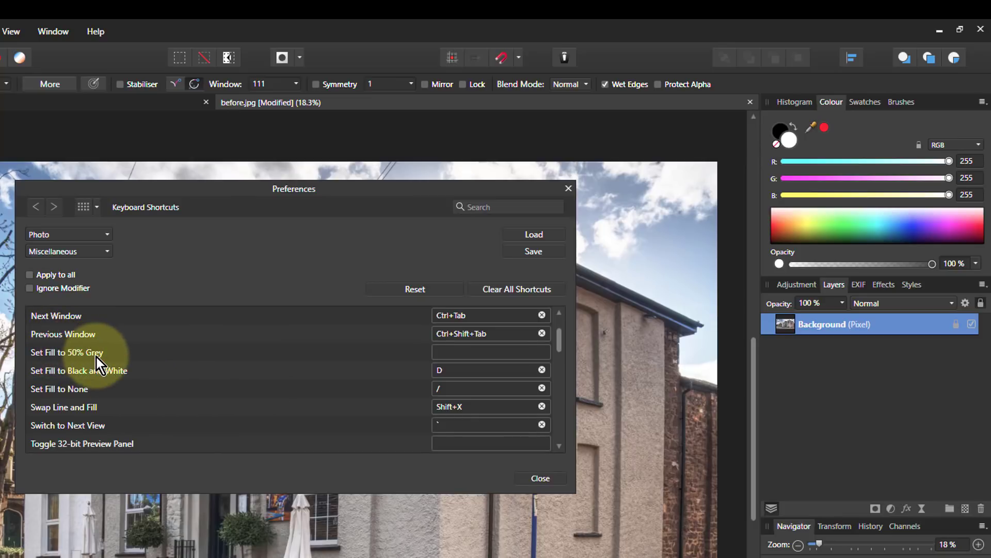
Assign Shift+D to Set Fill to 50% Grey, test it, then reset colours with D.
left_click(455, 353)
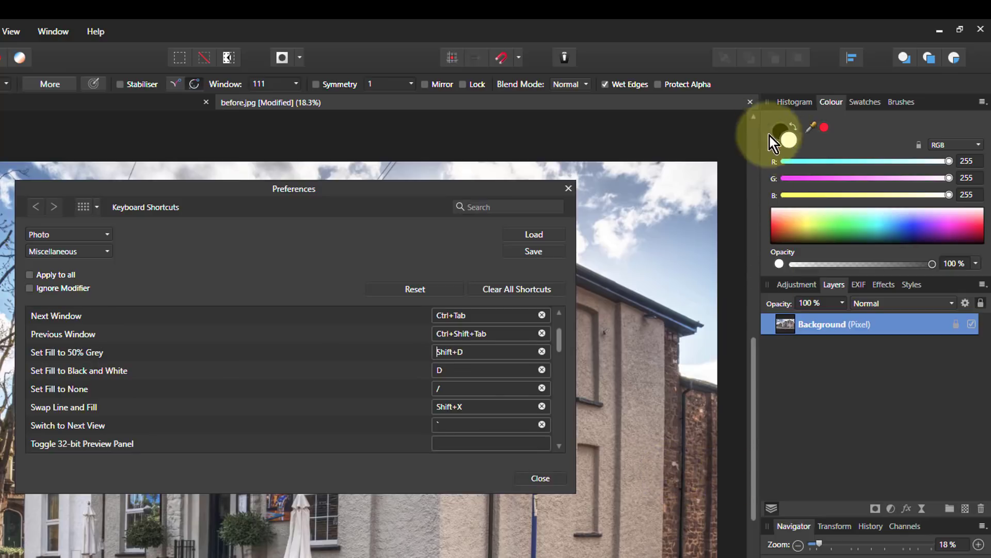
left_click(744, 35)
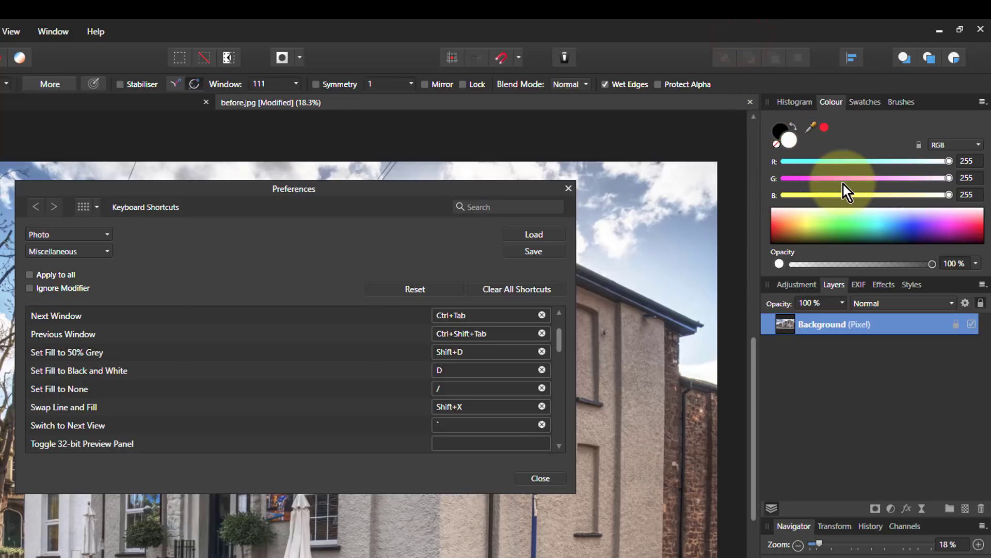
key("shift+d")
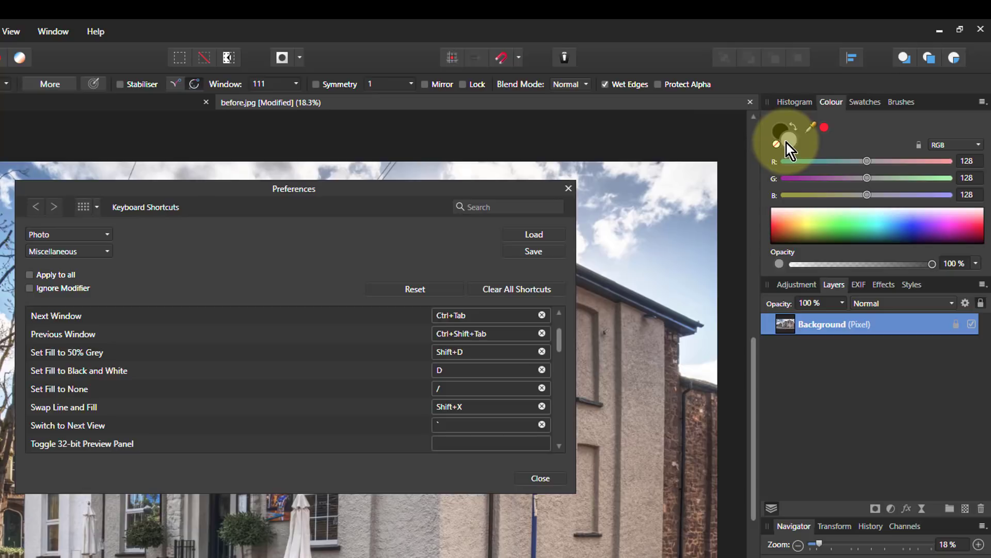
key("d")
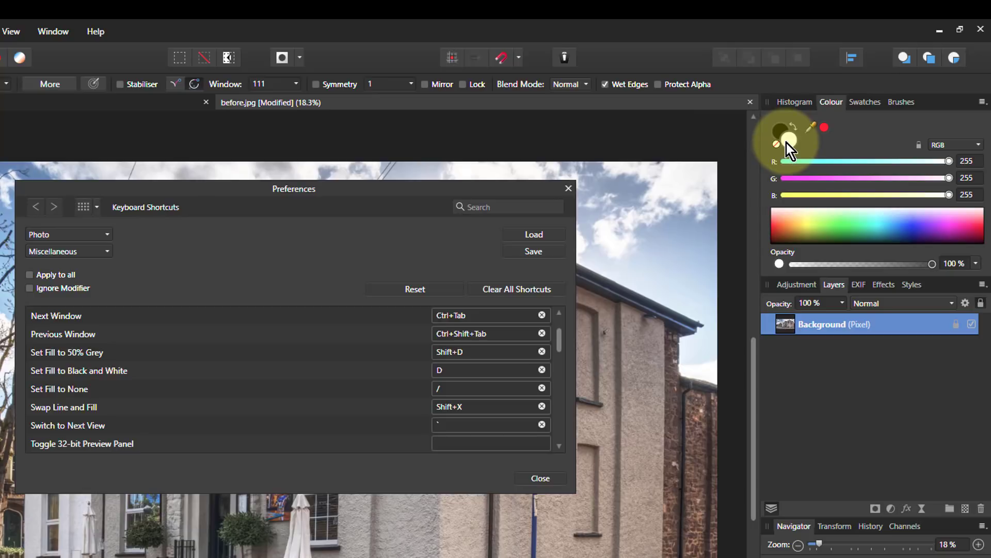
left_click(157, 240)
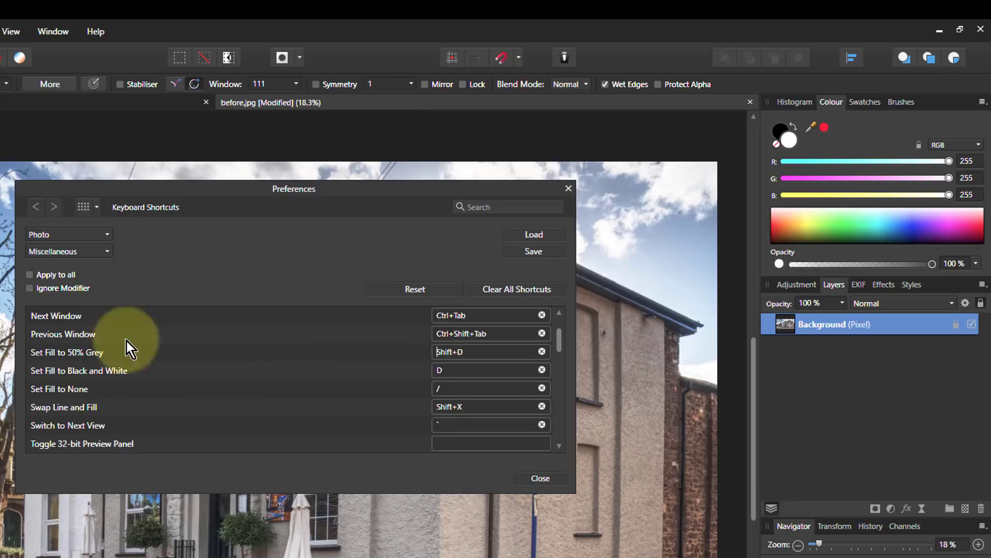
left_click_drag(483, 197, 823, 94)
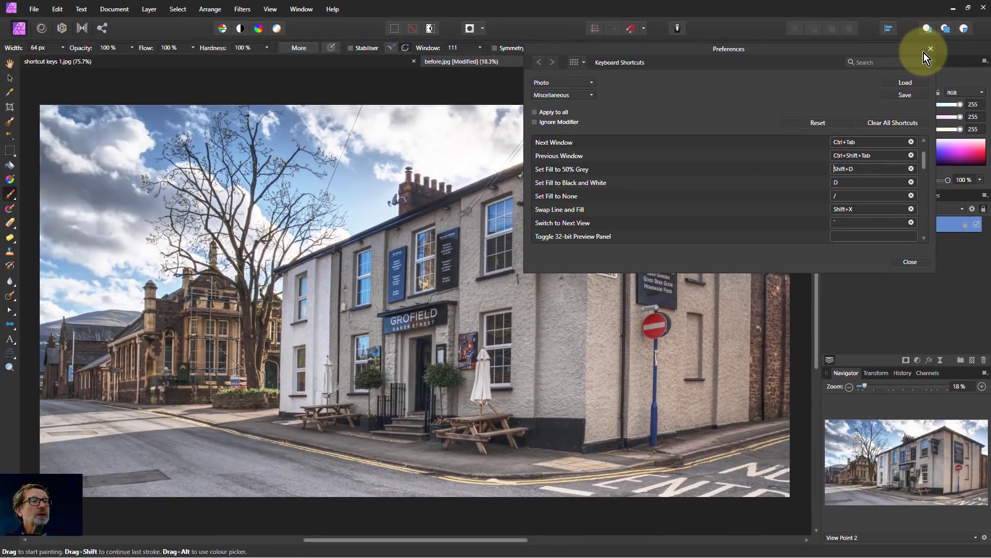
Close Preferences, zoom into the pub, and centre the view on the FREE HOUSE sign.
left_click(931, 49)
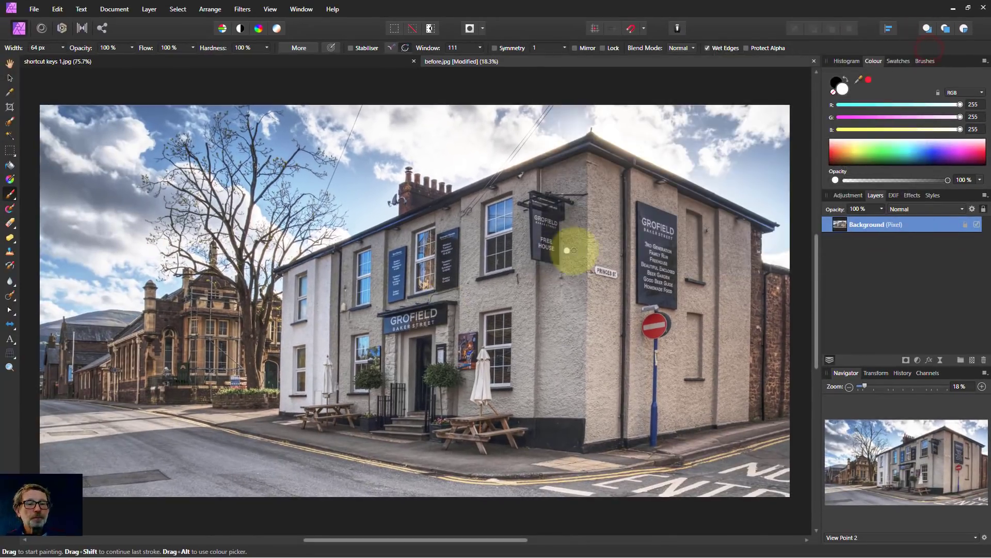
scroll(335, 331, "up", 5)
scroll(328, 313, "up", 1)
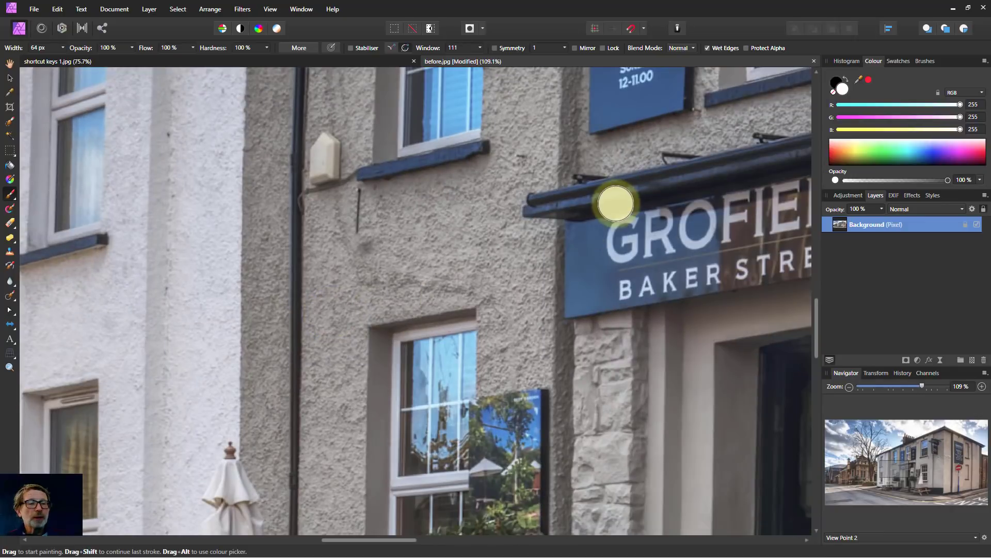
left_click_drag(359, 540, 487, 537)
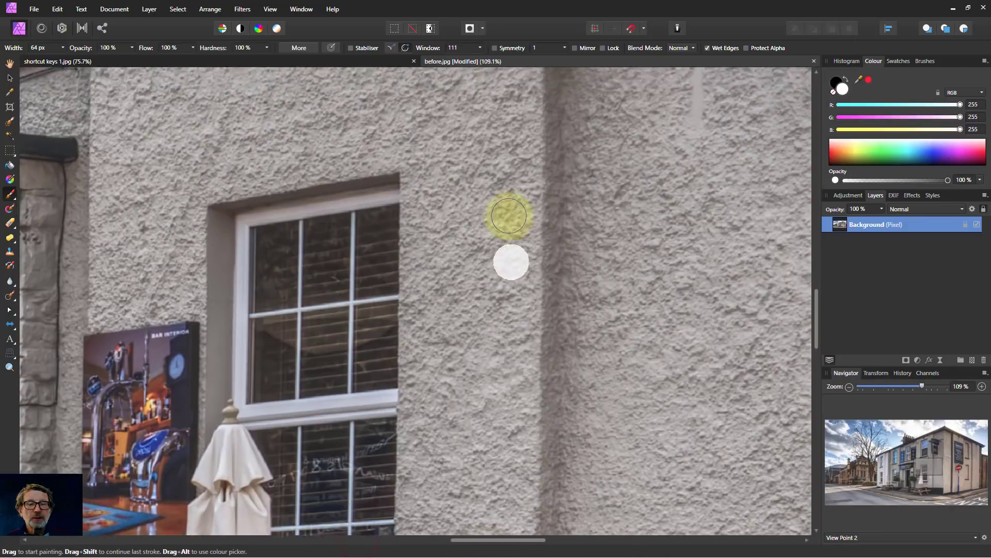
scroll(512, 217, "up", 8)
scroll(522, 227, "up", 5)
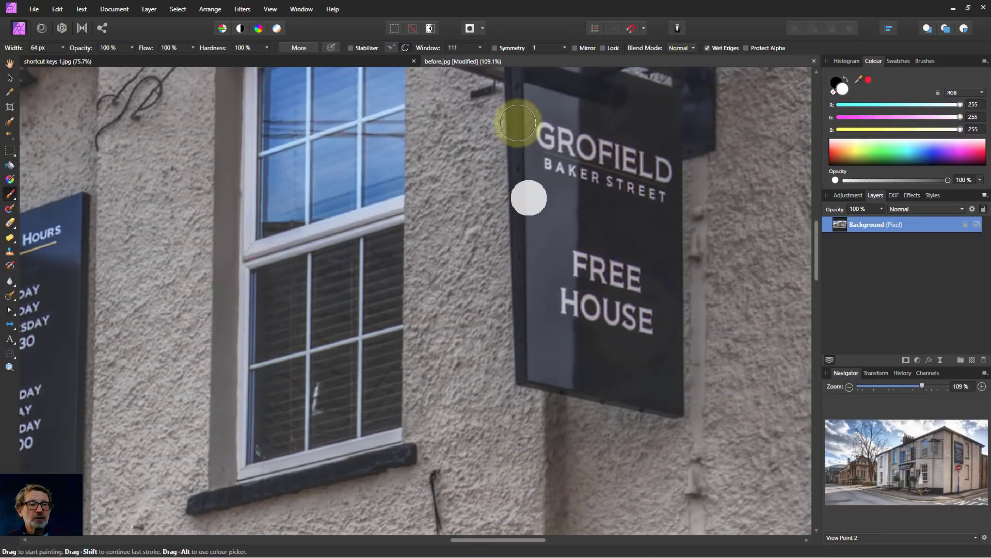
mouse_move(931, 448)
left_mouse_down()
mouse_move(913, 457)
mouse_move(907, 442)
mouse_move(903, 450)
mouse_move(928, 450)
left_mouse_up()
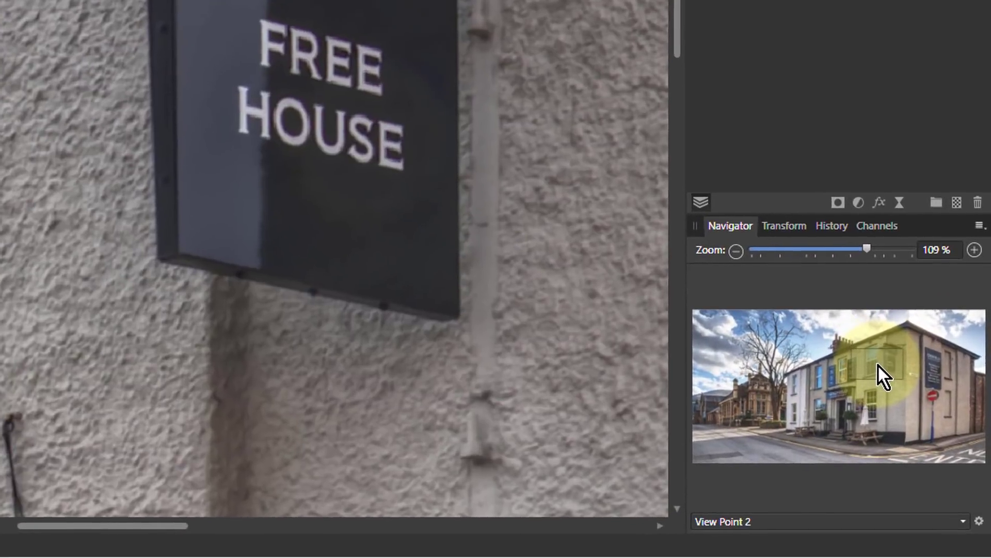
left_click_drag(878, 364, 875, 361)
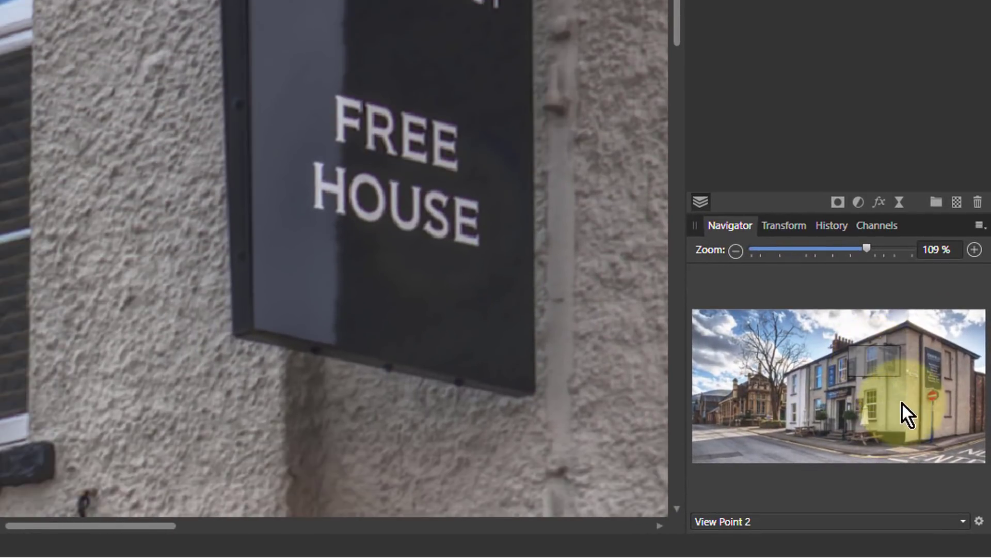
Toggle the Navigator's advanced options and delete all existing saved view points.
left_click(979, 226)
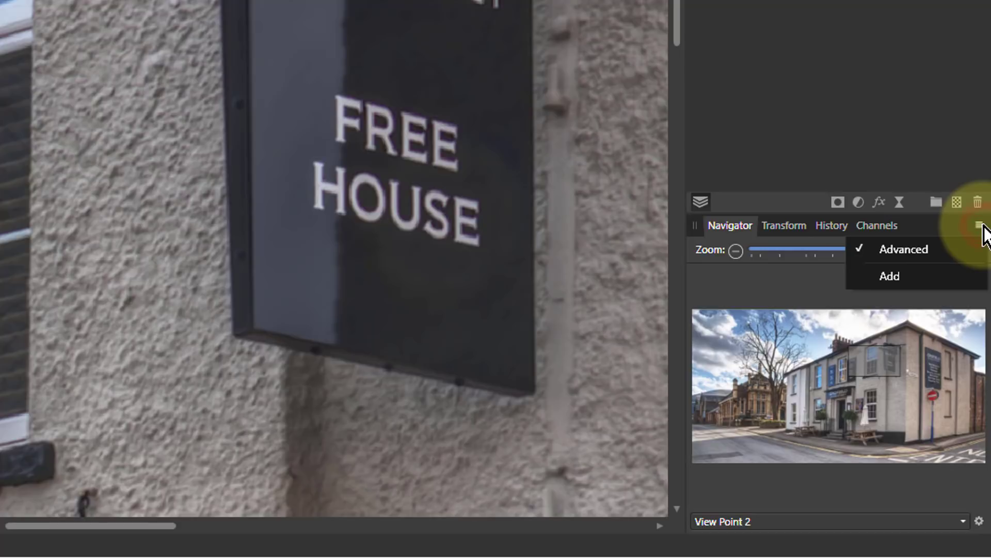
left_click(888, 253)
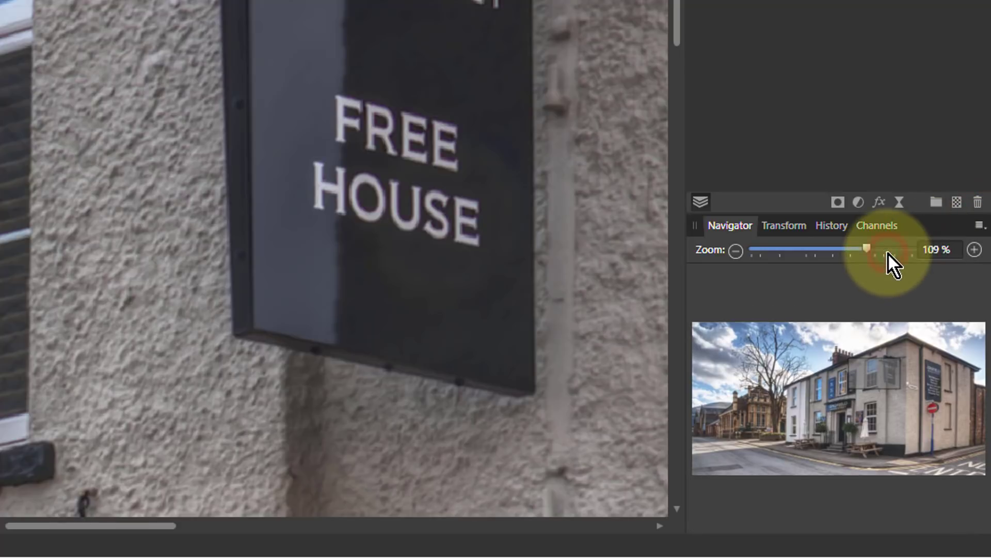
left_click(978, 226)
left_click(952, 247)
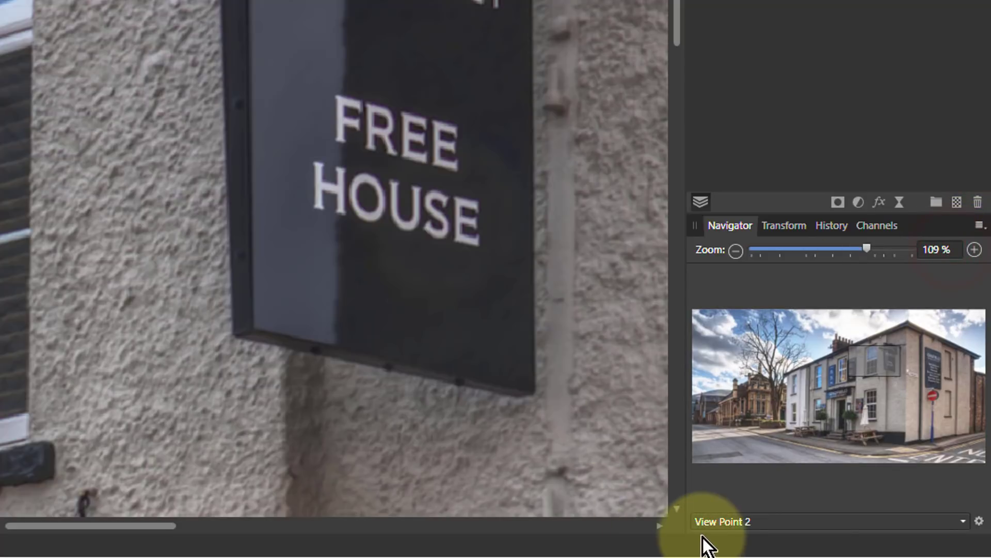
left_click(785, 522)
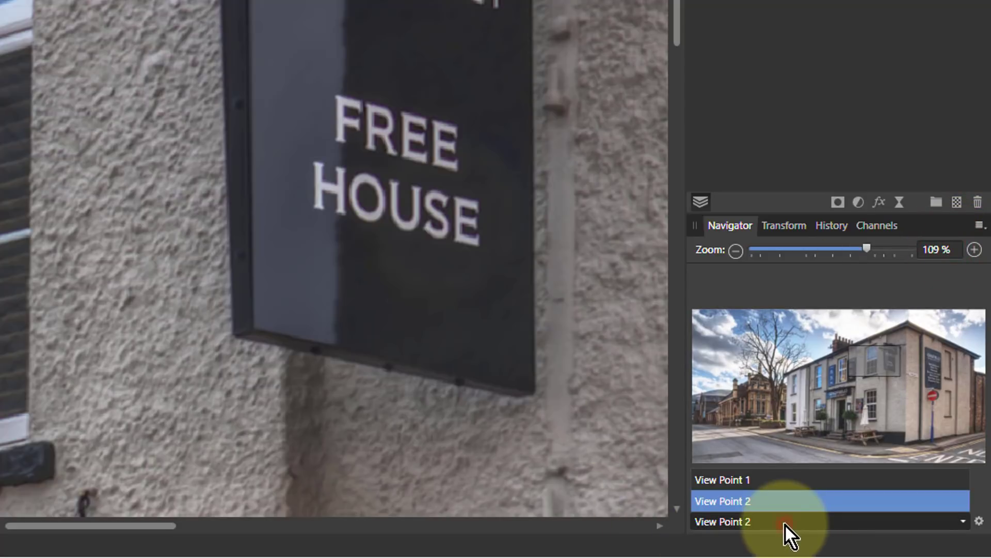
left_click(785, 524)
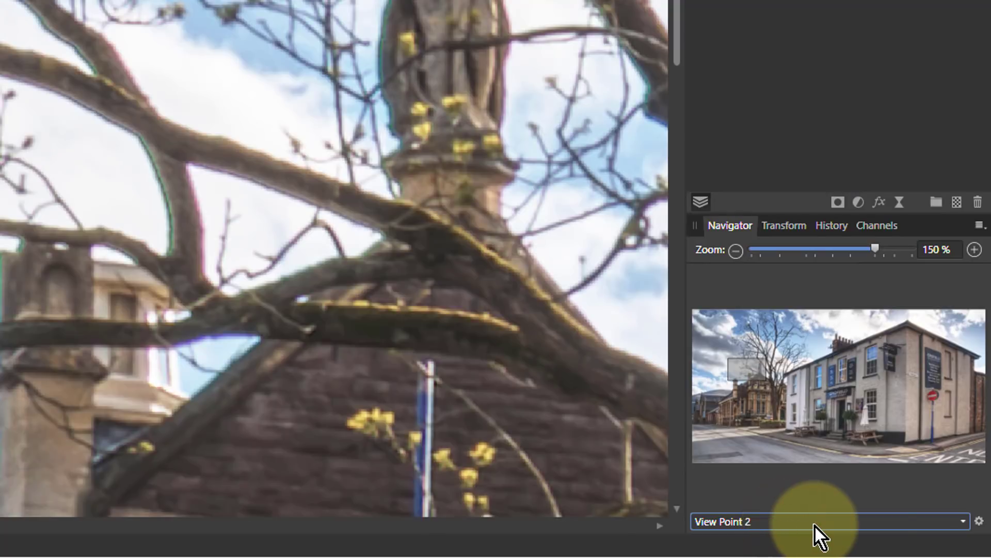
left_click(964, 521)
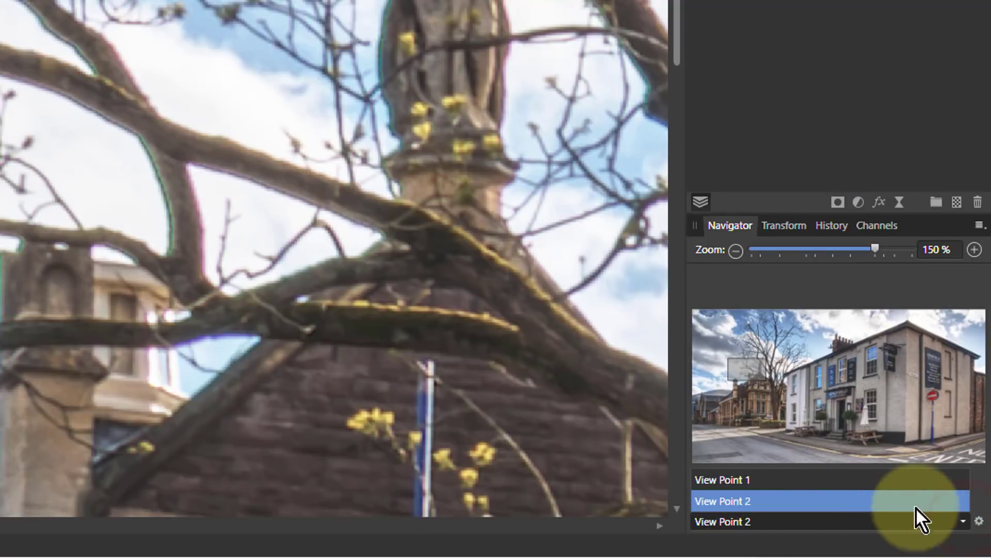
left_click(980, 522)
left_click(980, 522)
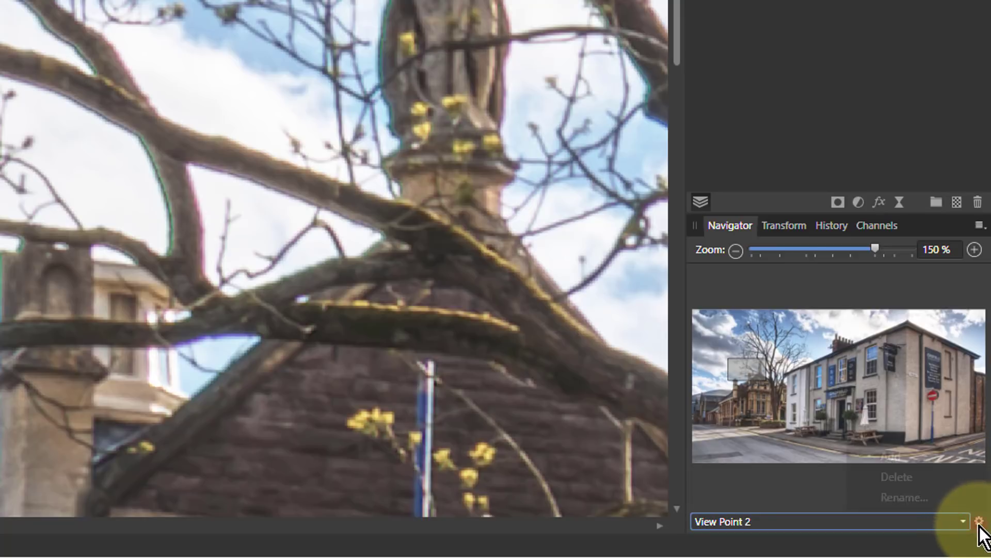
left_click(926, 480)
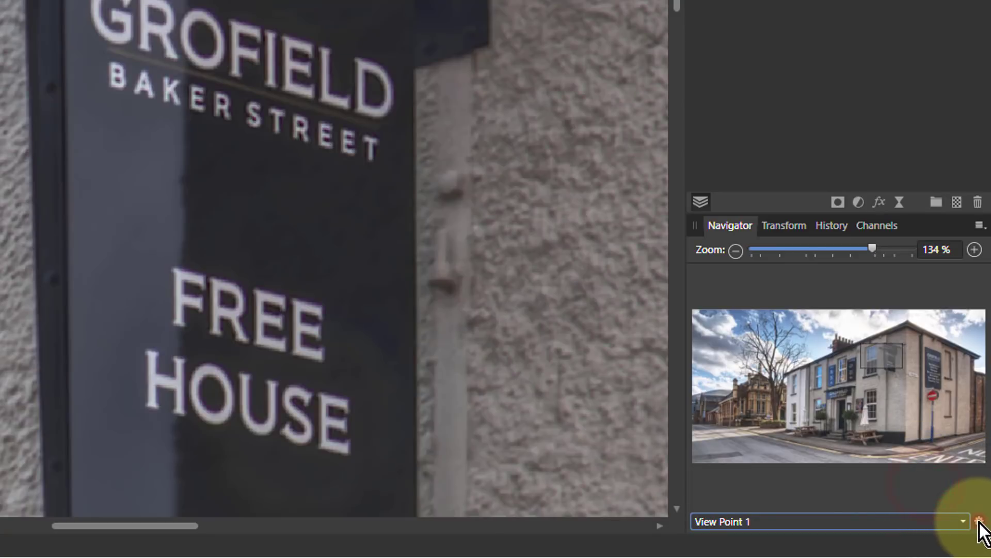
left_click(980, 521)
left_click(943, 478)
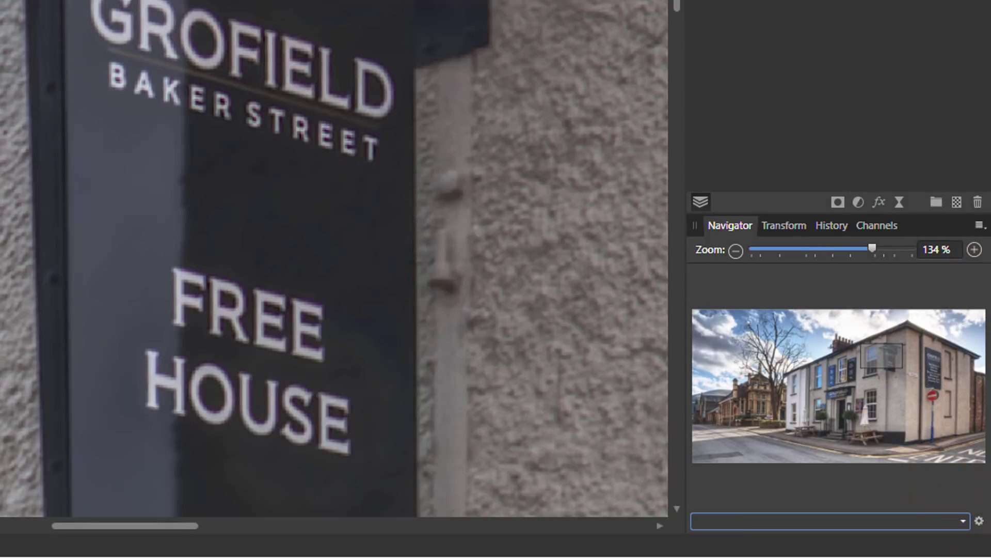
Save the sign view as View Point 1, recall it, then move over to the tree branches.
left_click(978, 522)
left_click(903, 452)
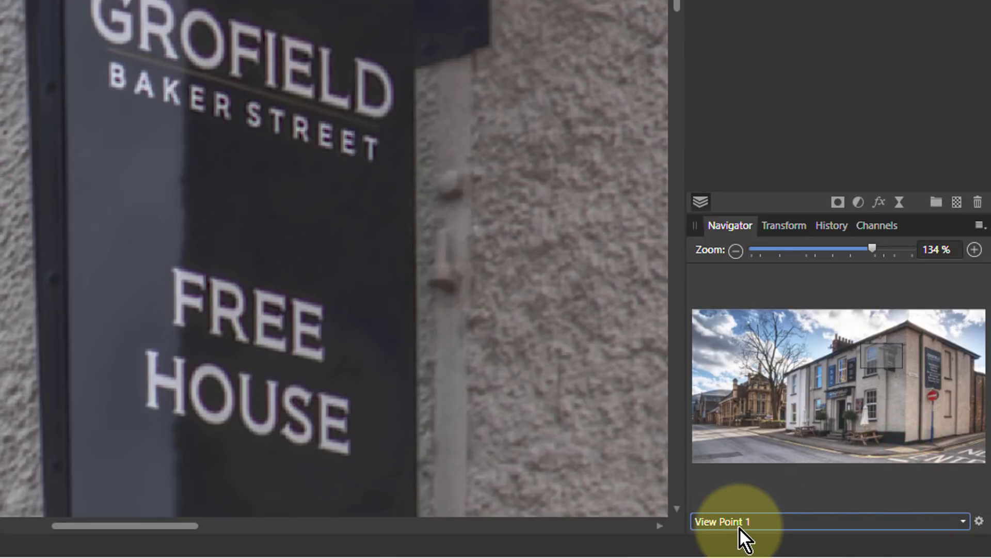
left_click_drag(885, 370, 783, 363)
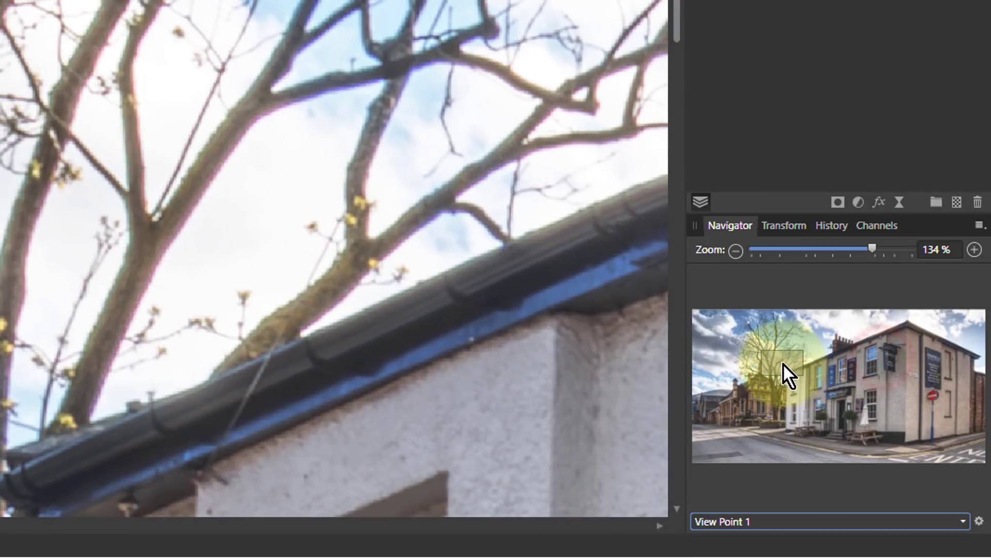
left_click(733, 522)
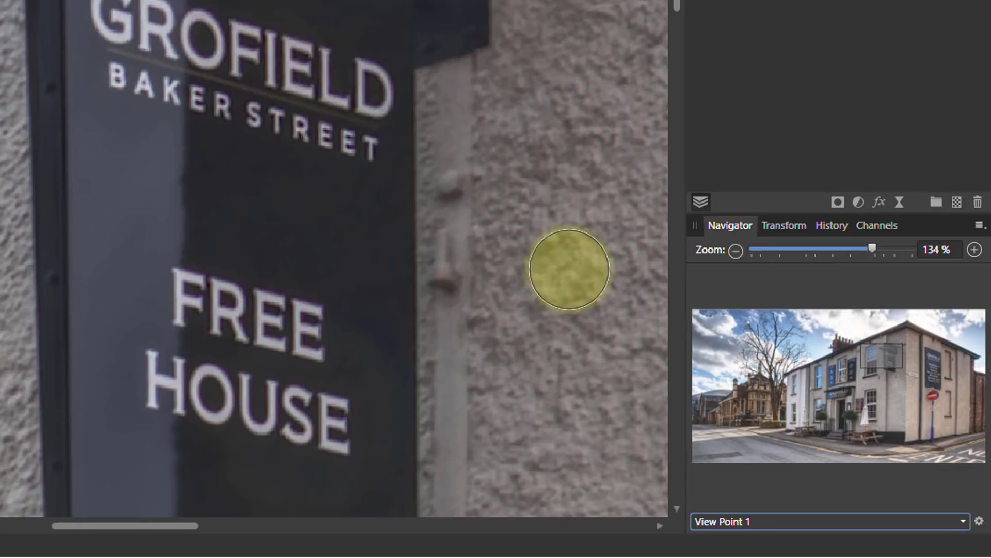
left_click_drag(886, 345, 764, 364)
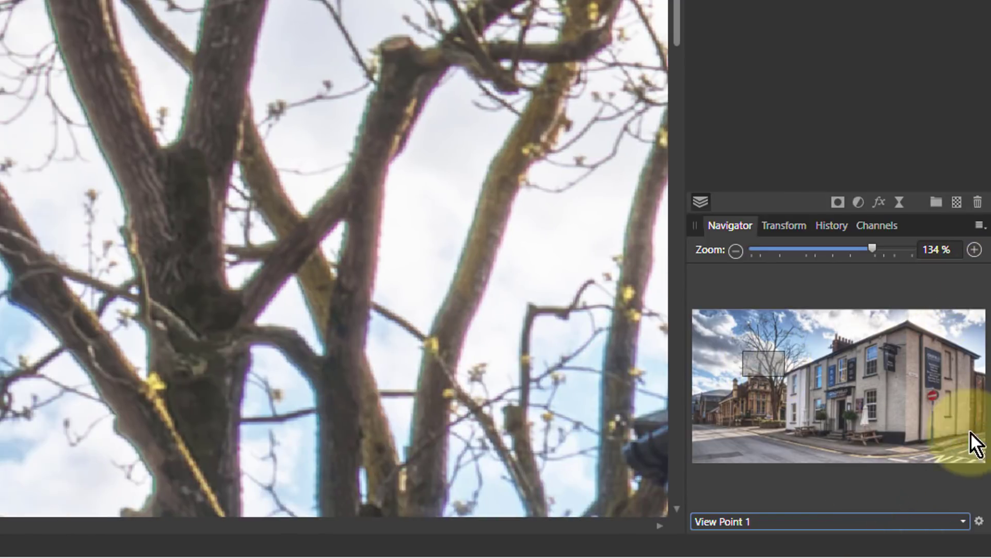
Add the tree-branch view as View Point 2, then return to View Point 1 at the sign.
left_click(980, 225)
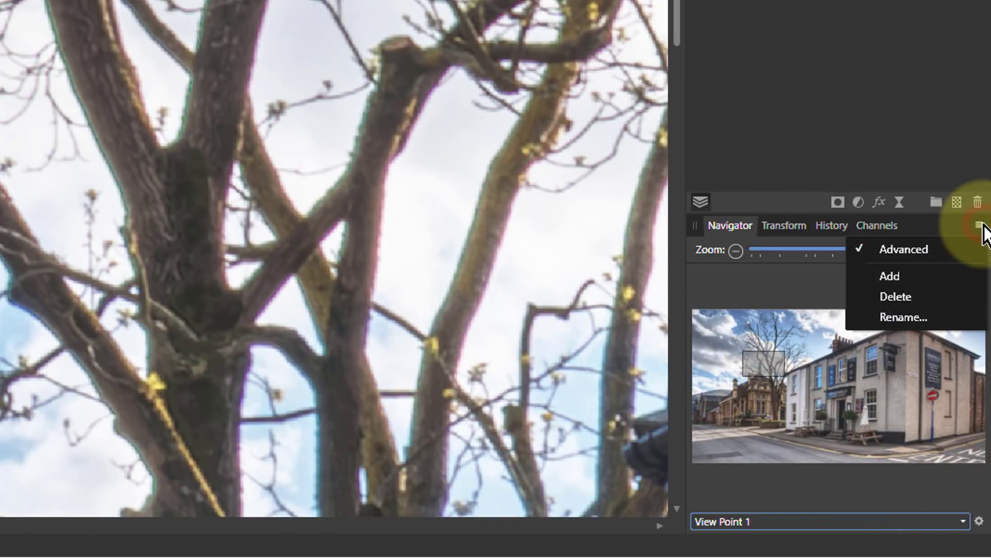
left_click(960, 275)
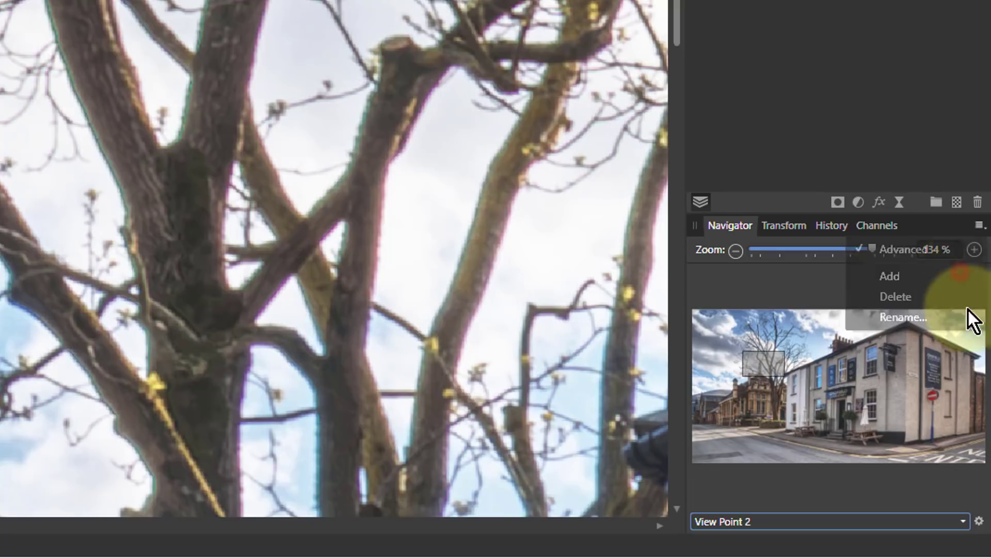
left_click(773, 522)
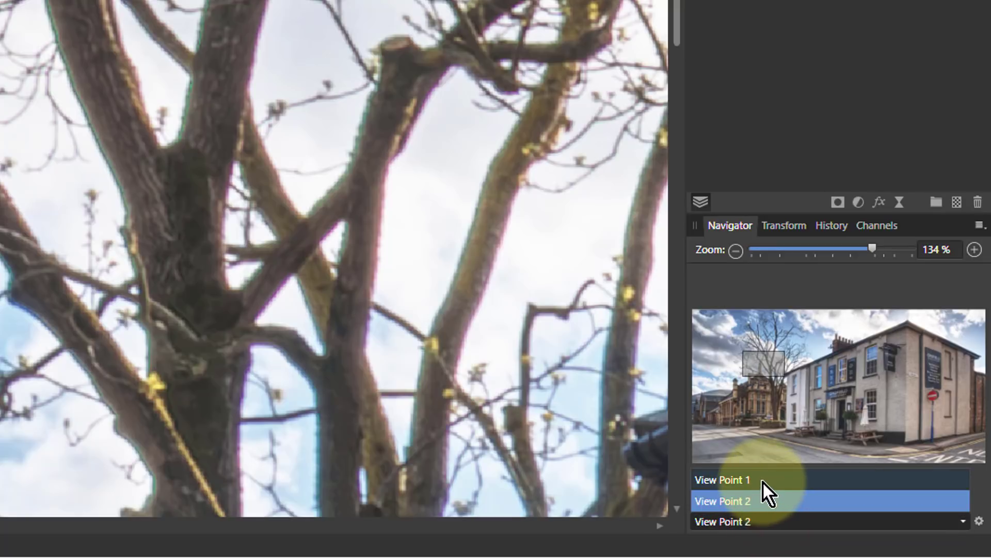
left_click(764, 481)
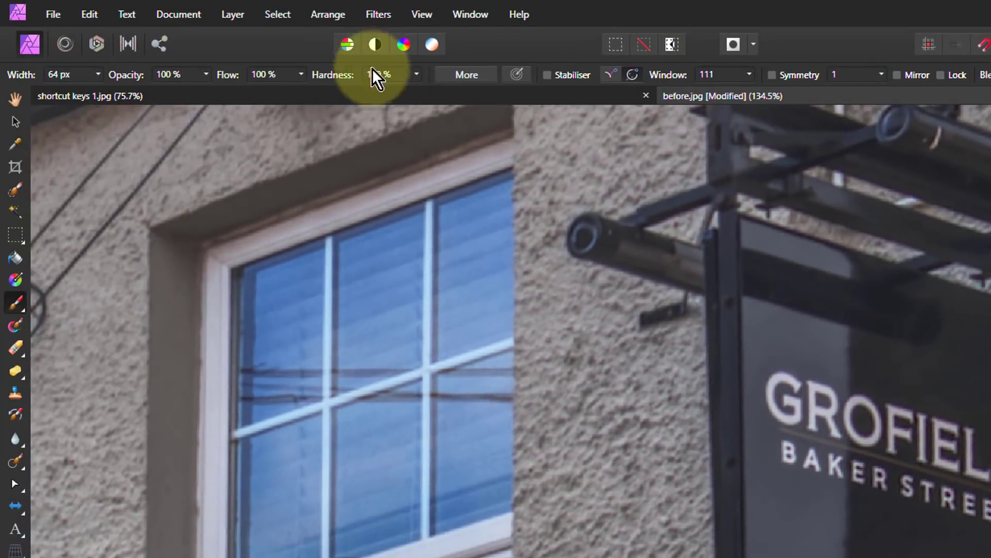
In Preferences' View keyboard shortcuts, assign Alt+V to Move to Next View Point.
left_click(88, 18)
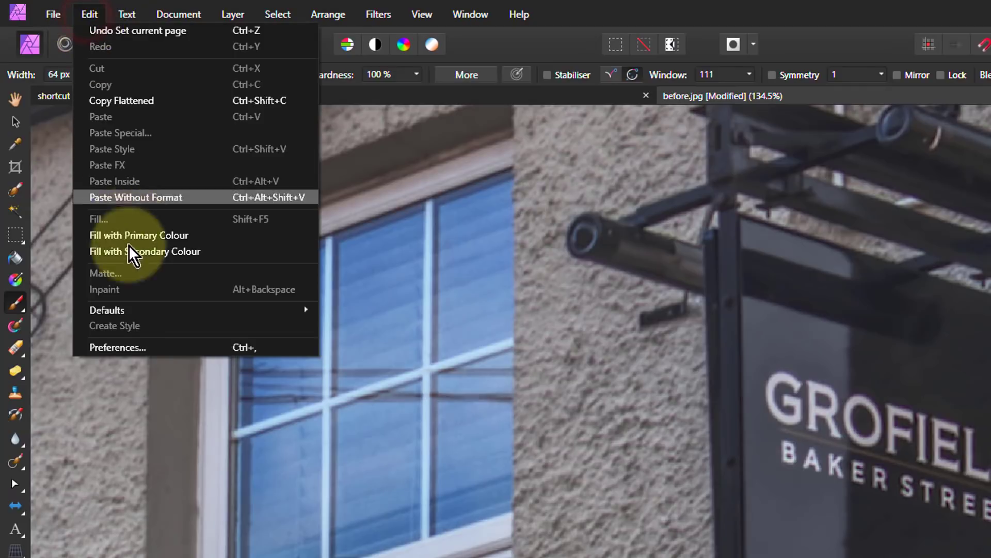
left_click(126, 355)
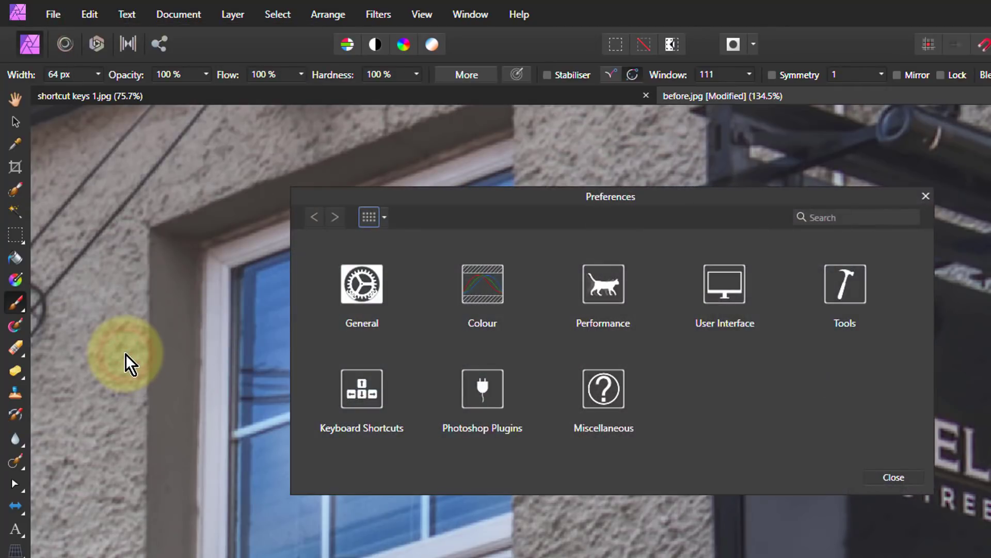
left_click(357, 396)
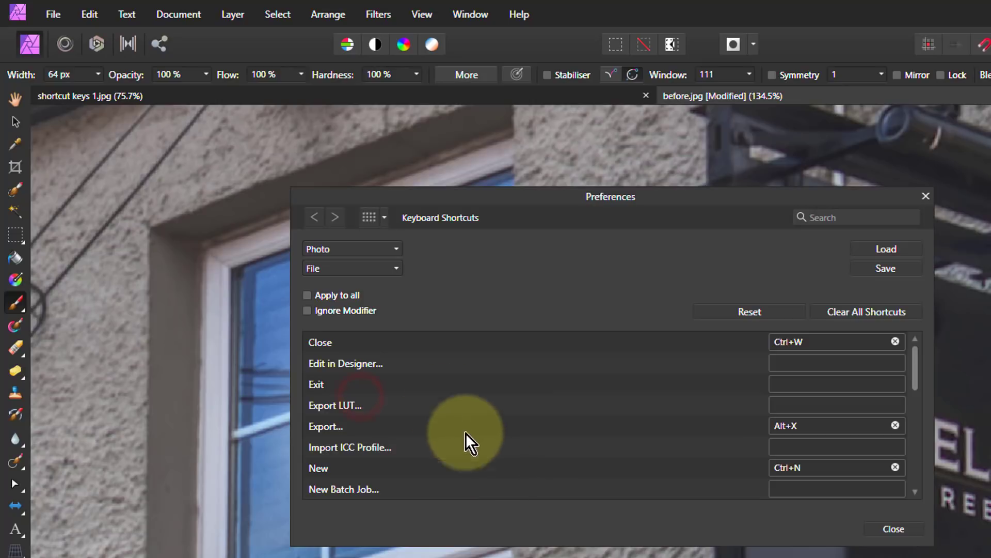
left_click(339, 268)
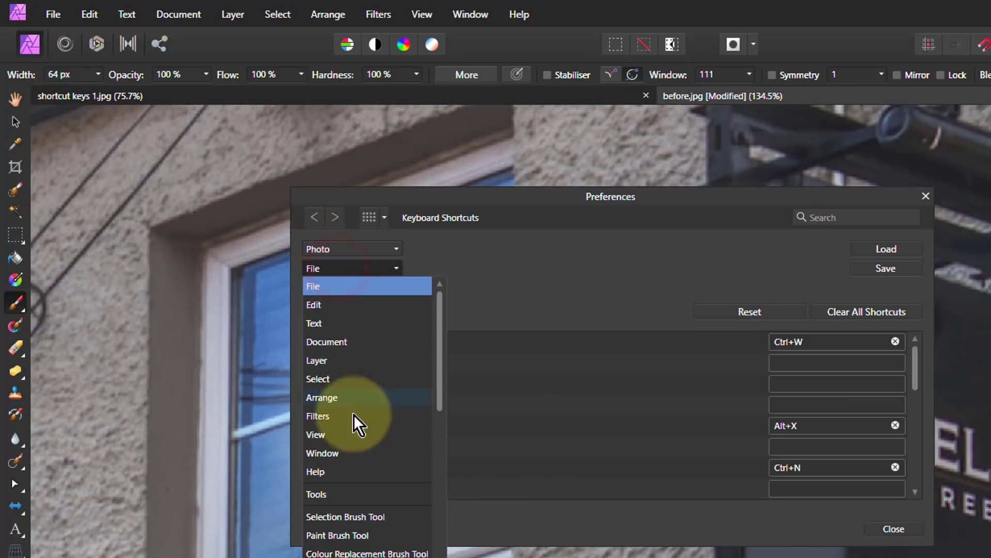
left_click(339, 436)
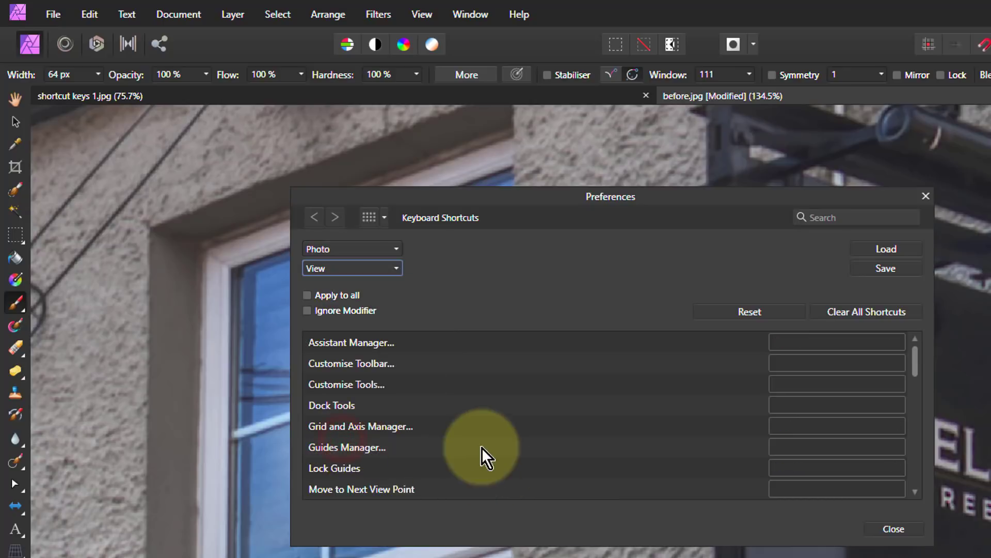
scroll(416, 393, "down", 1)
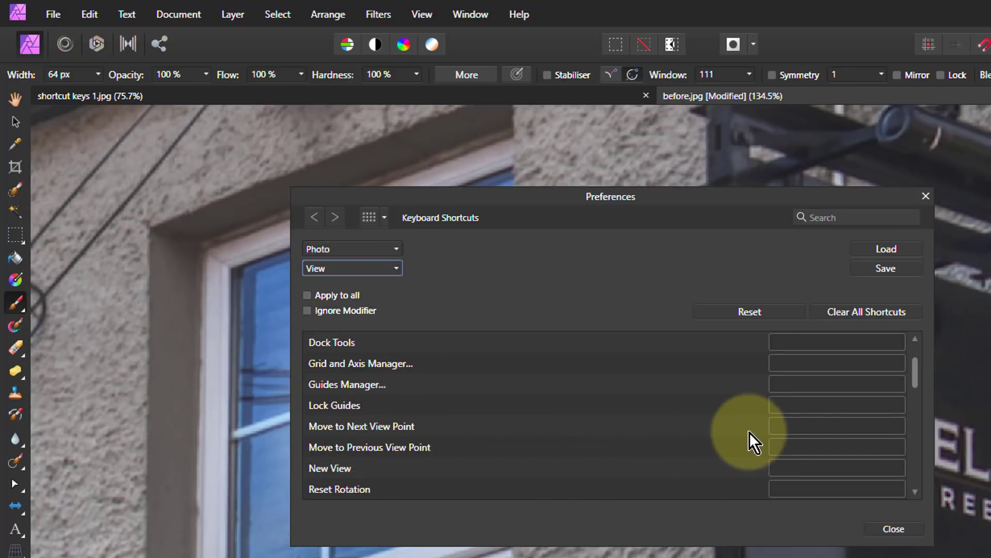
left_click(795, 430)
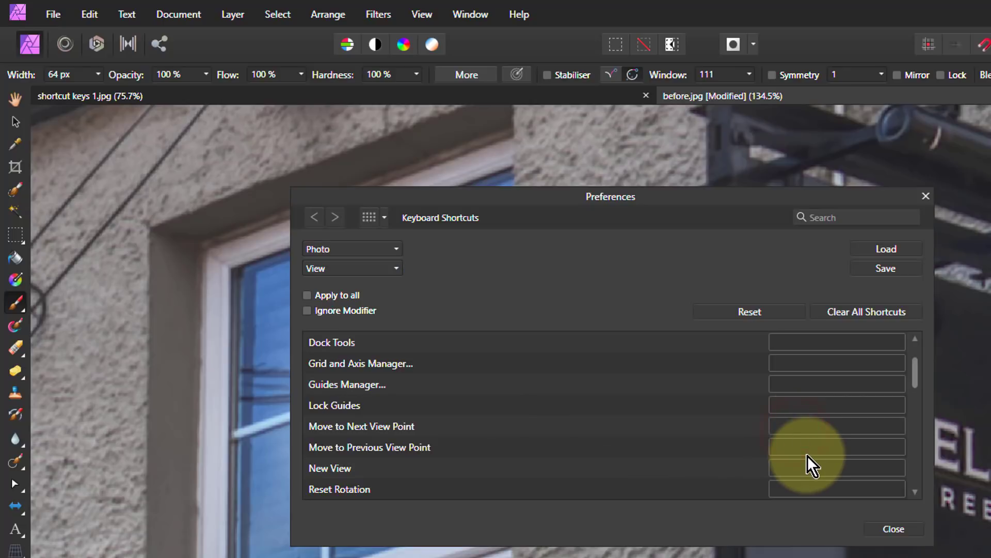
key("alt")
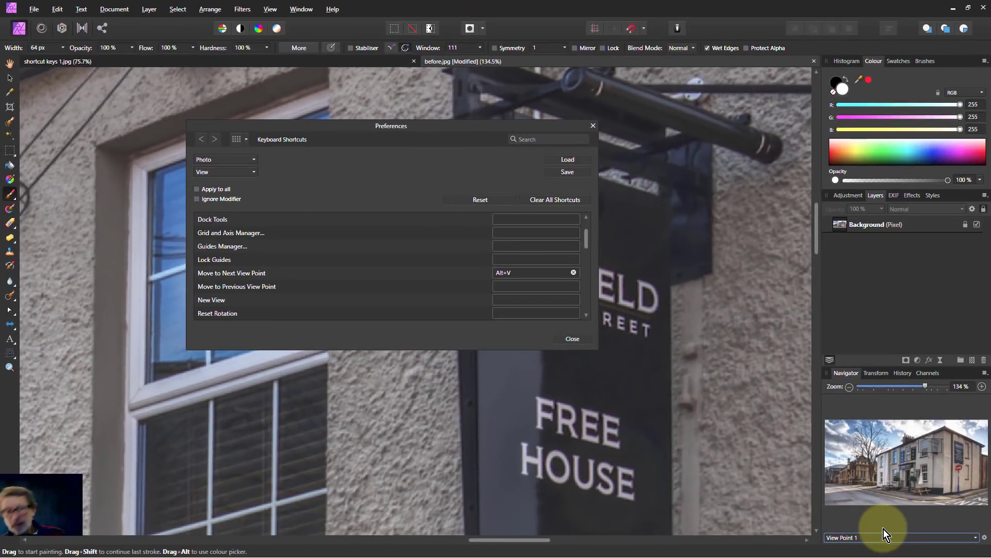
Test Alt+V cycling between both view points, then give New View the shortcut Alt+Shift+V.
key("alt+v")
key("alt+v")
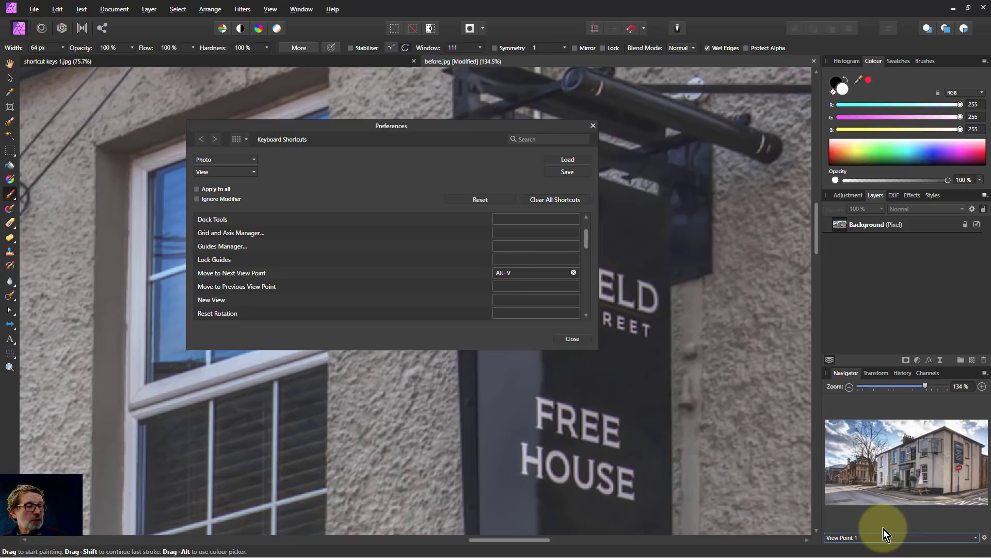
key("alt+v")
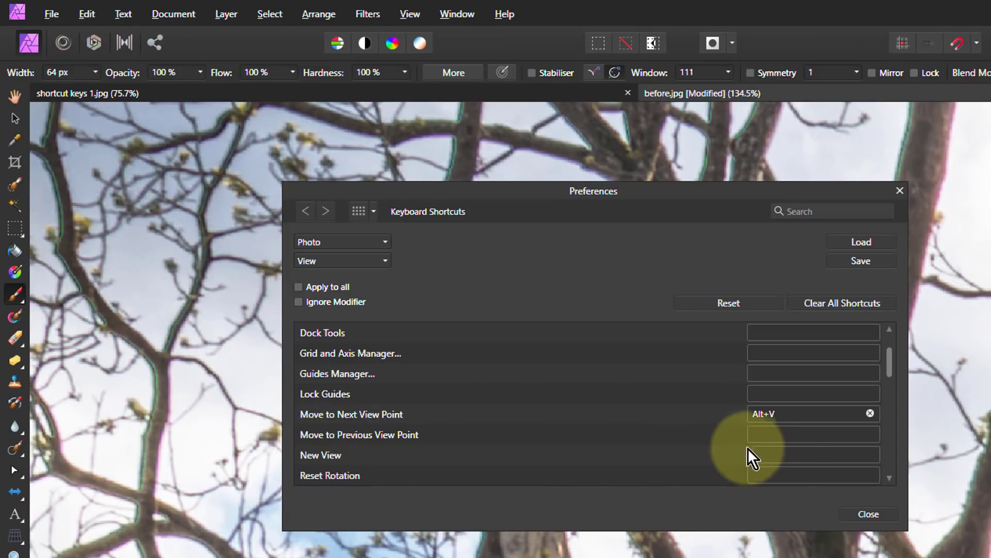
left_click(754, 456)
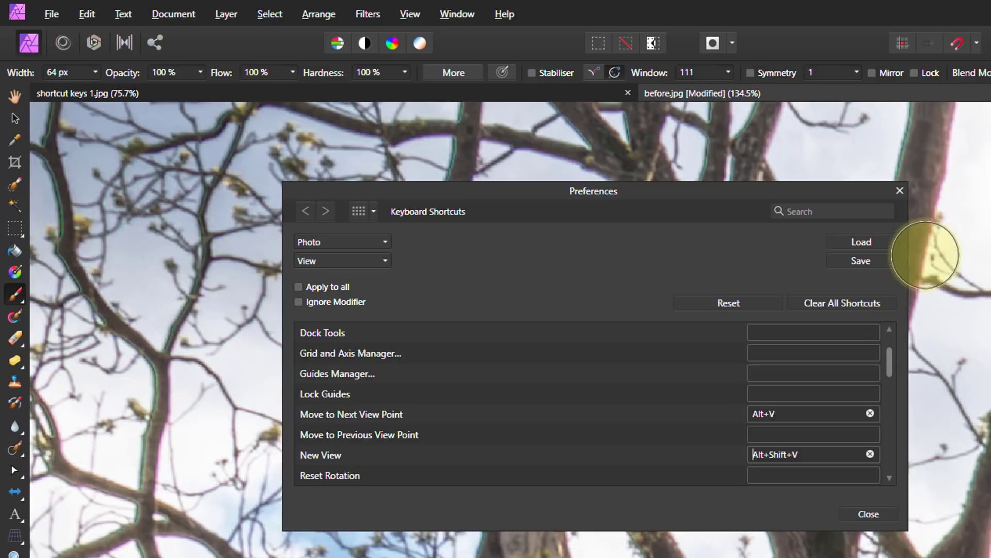
Close Preferences and set before.jpg's two views to a tree close-up and the zoomed-out building.
left_click(902, 195)
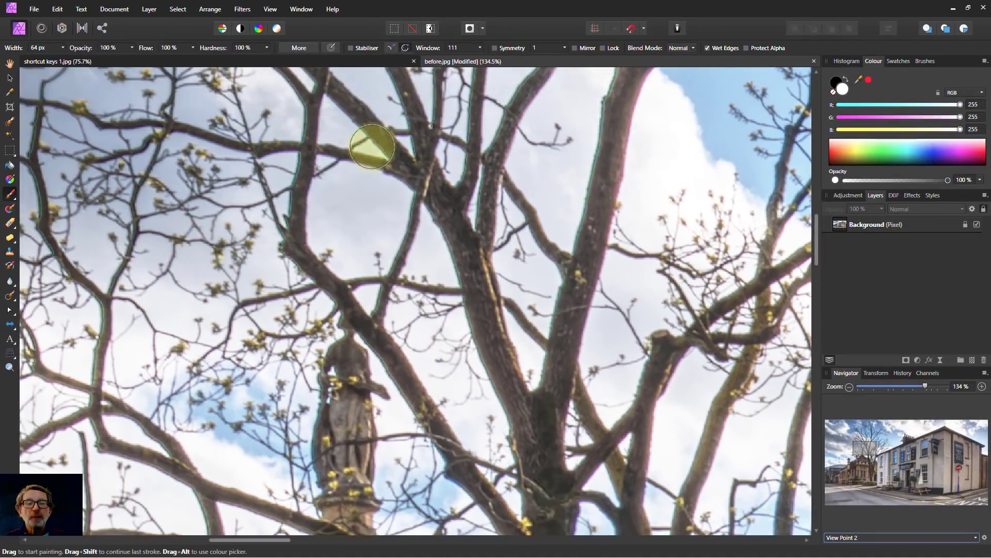
mouse_move(372, 147)
left_mouse_down()
mouse_move(232, 377)
mouse_move(327, 332)
left_mouse_up()
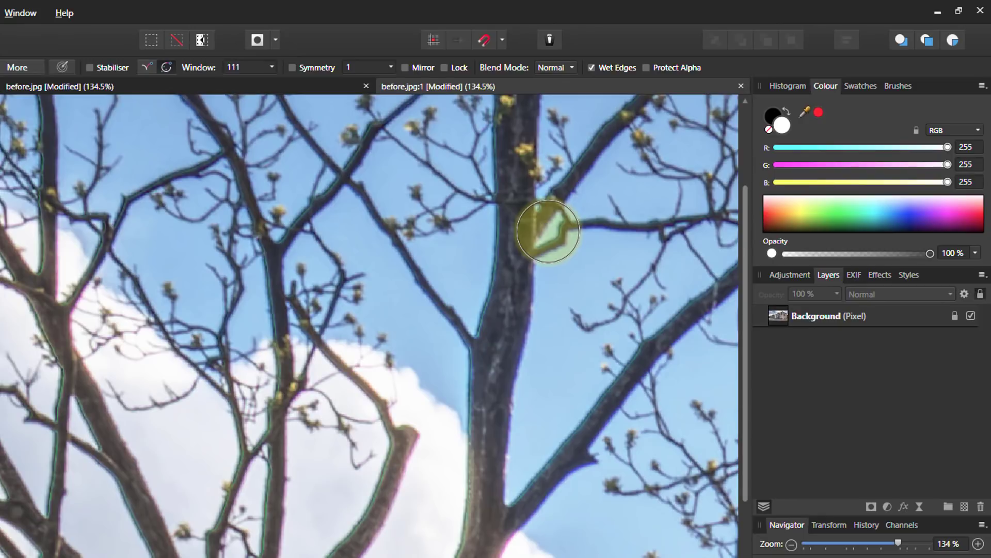
left_click_drag(548, 230, 547, 227)
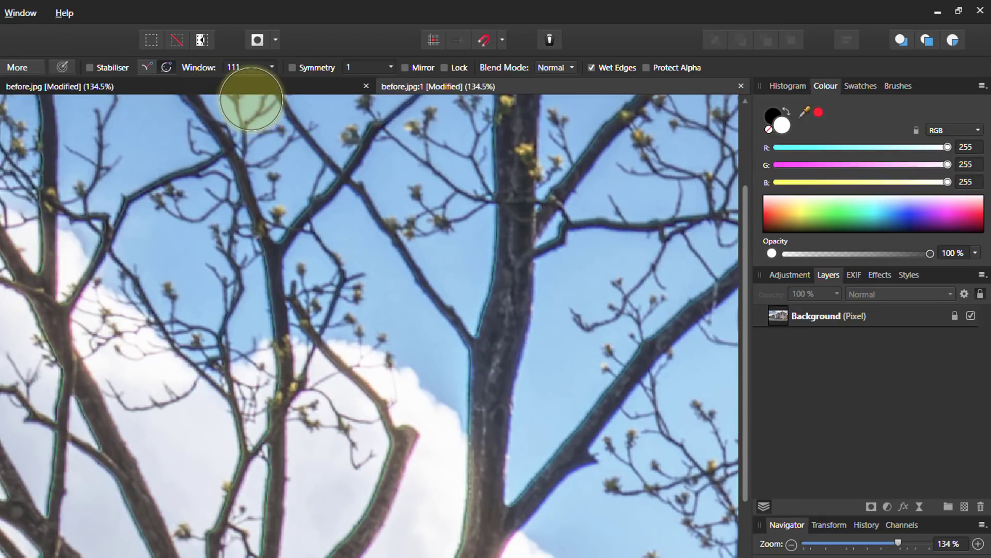
left_click(292, 90)
scroll(84, 354, "down", 5)
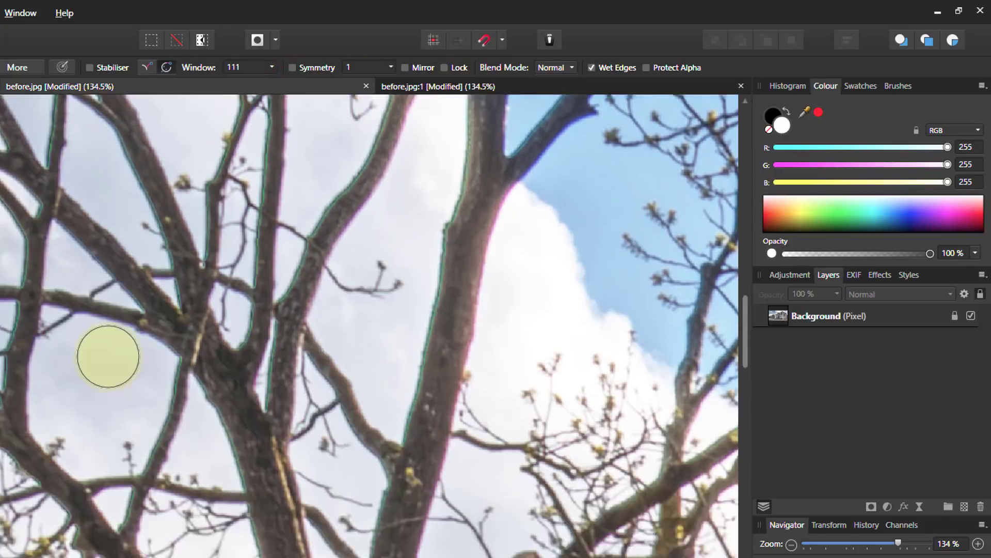
scroll(197, 504, "down", 6)
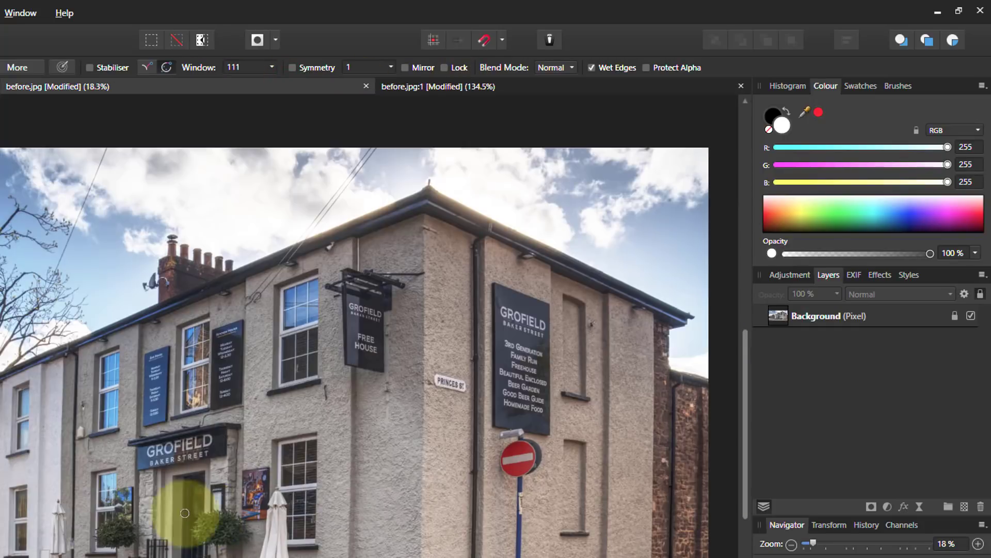
left_click(493, 87)
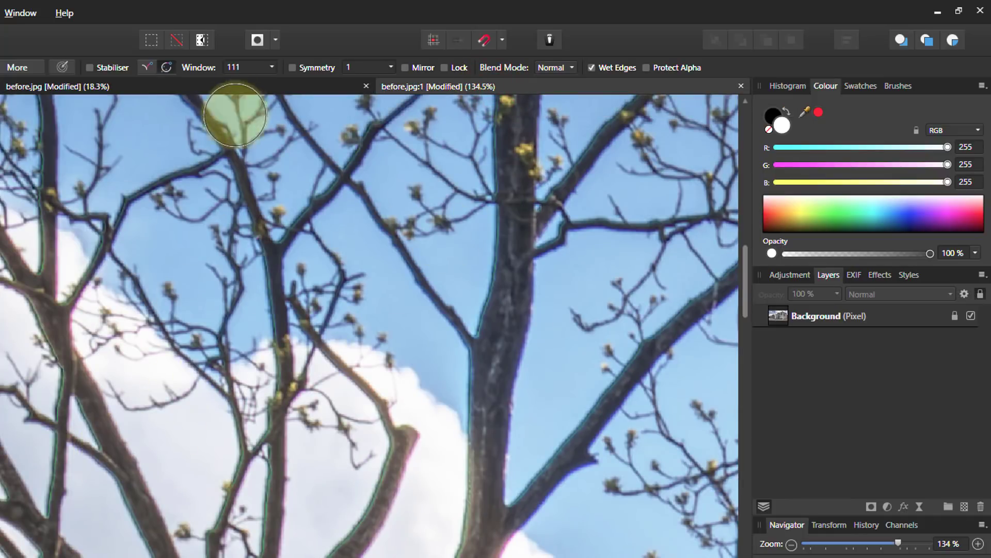
left_click(232, 87)
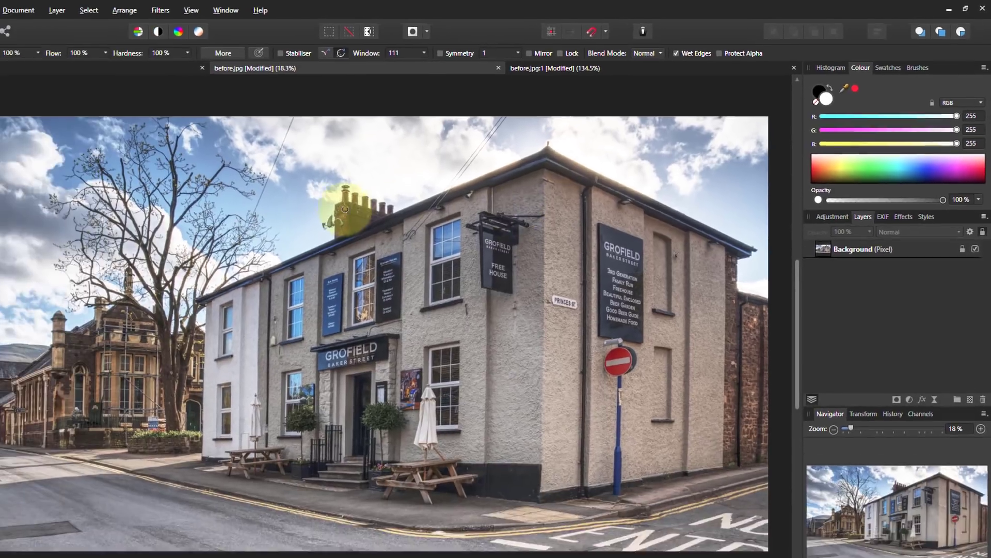
Switch to the shortcut keys 1.jpg document tabulating the five new shortcuts.
left_click(108, 68)
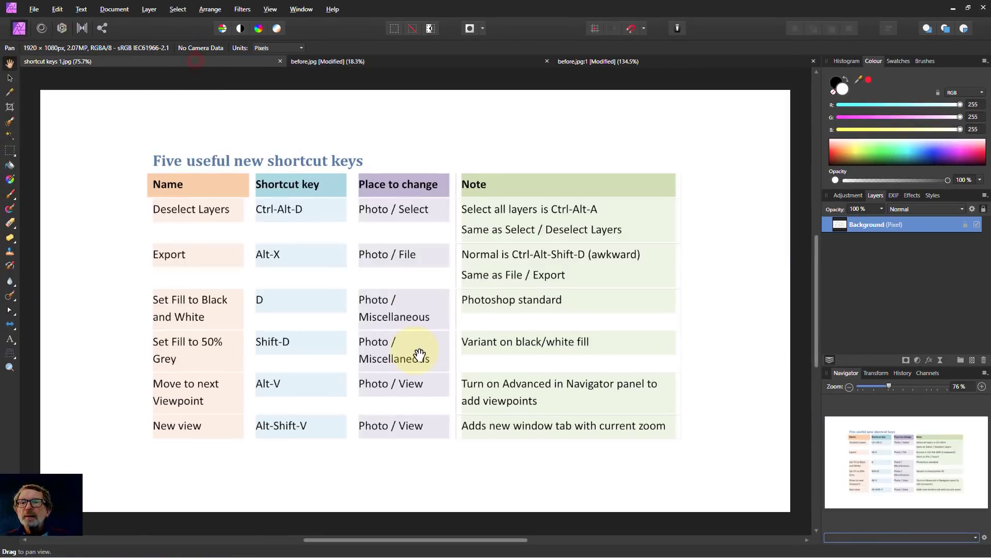